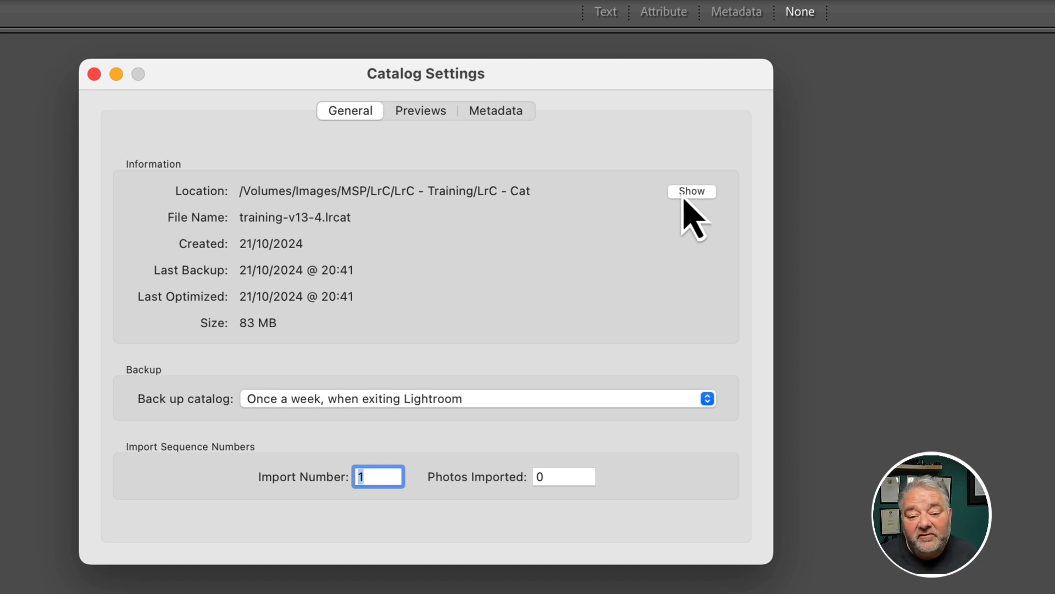
# Reveal the catalog's location in Finder, inspect the training-v13-4.lrcat file, close the Finder windows and return to Catalog Settings.
pyautogui.click(690, 194)
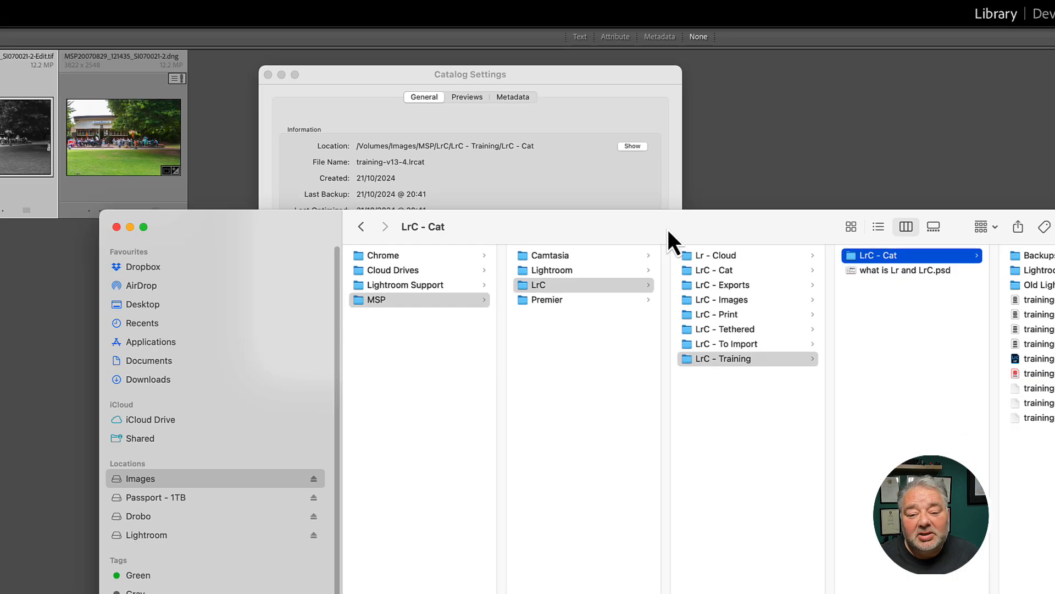
pyautogui.moveTo(667, 227); pyautogui.dragTo(402, 172)
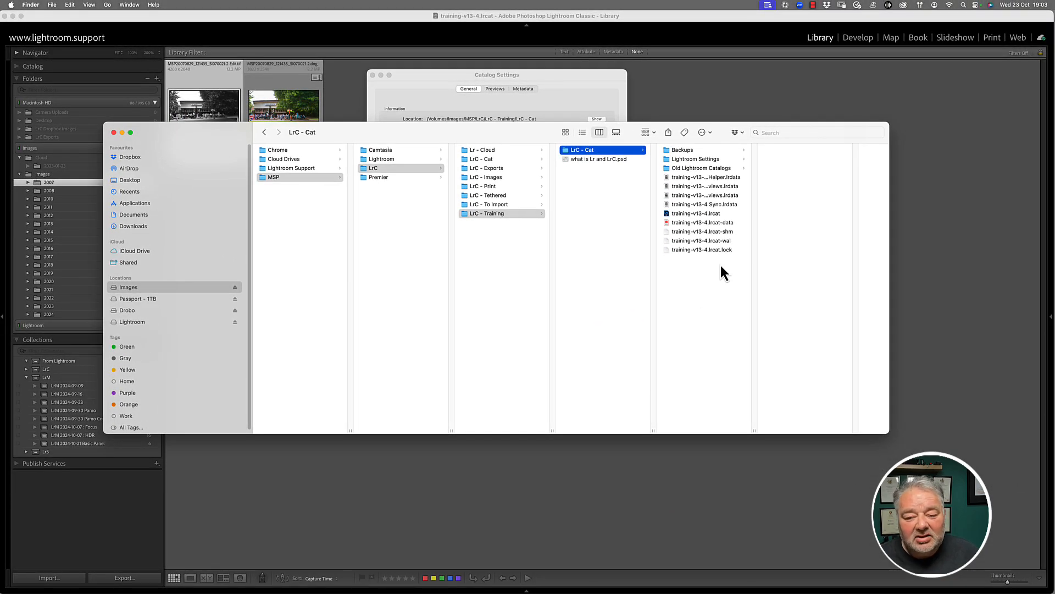
pyautogui.click(698, 208)
pyautogui.click(692, 213)
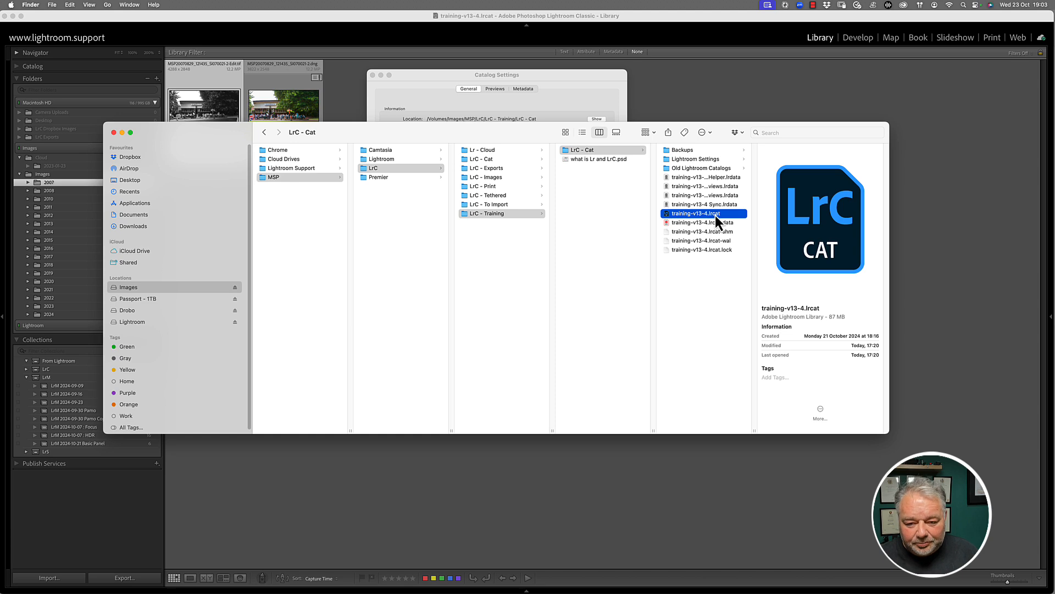
pyautogui.click(114, 133)
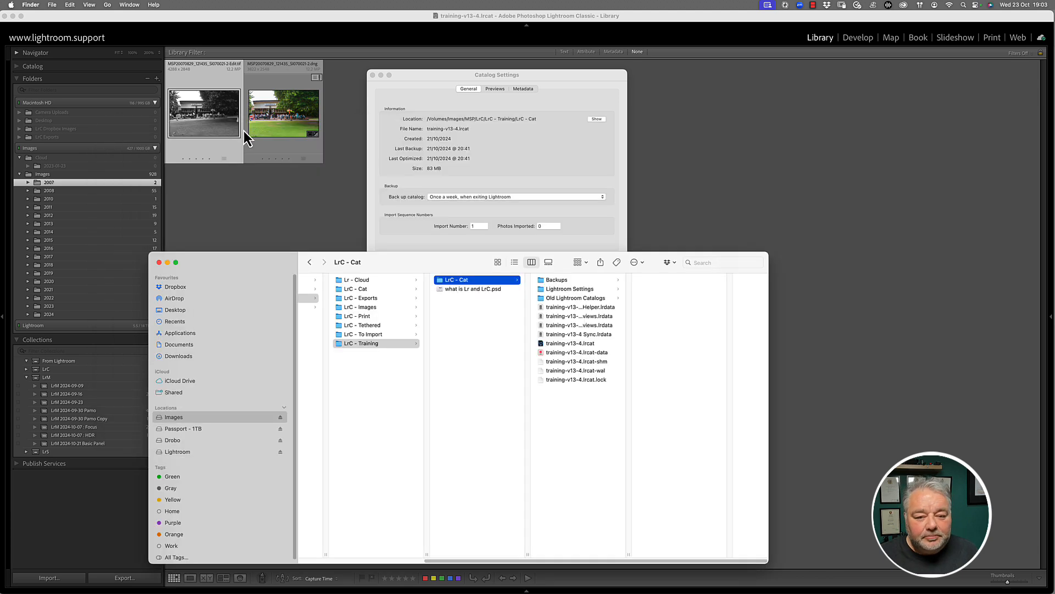
pyautogui.click(530, 167)
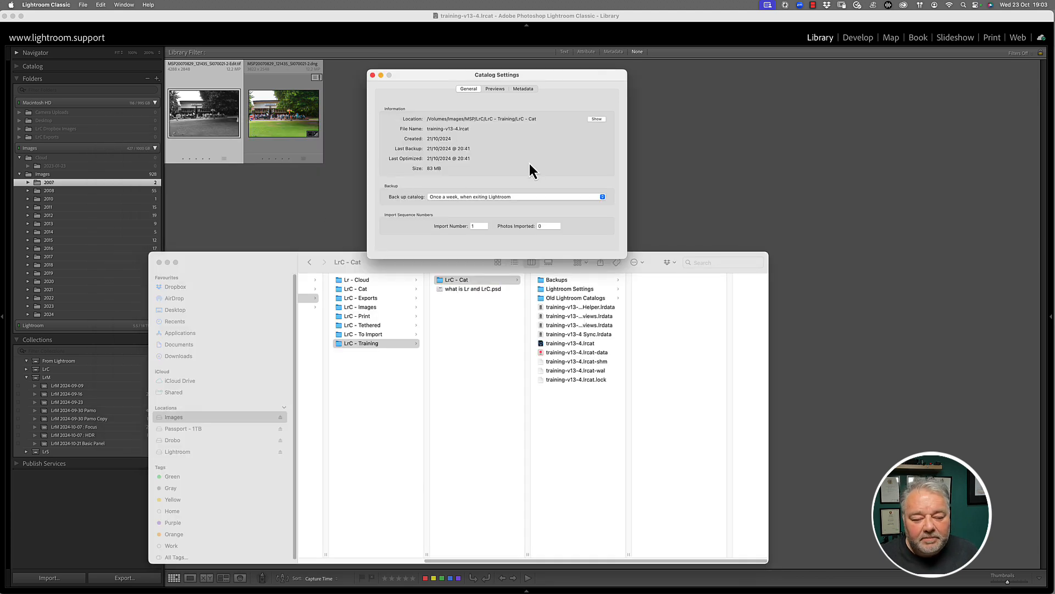
pyautogui.click(168, 263)
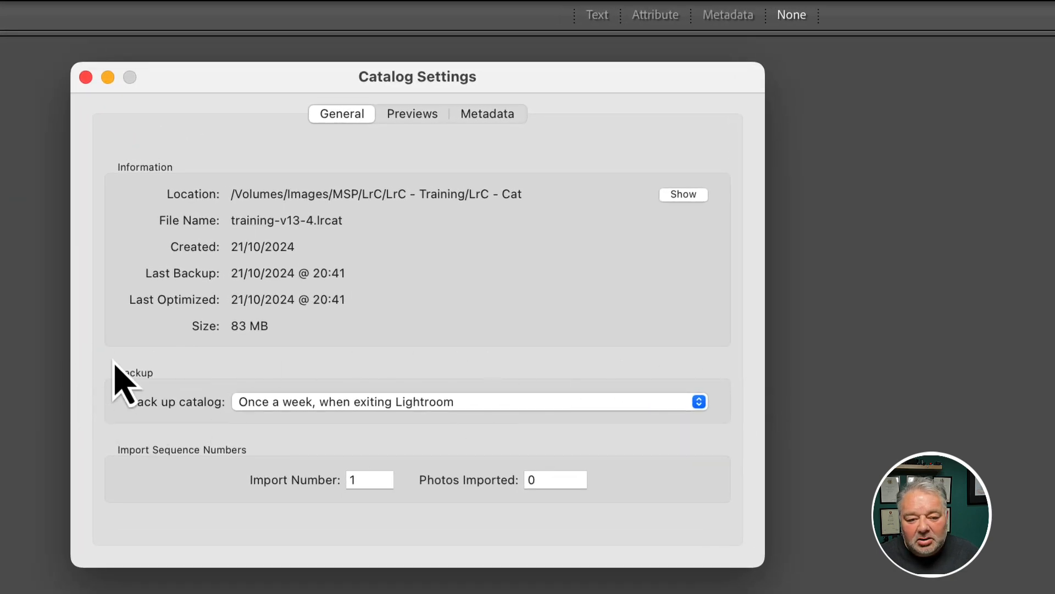
# Set the catalog backup frequency to "When Lightroom next exits".
pyautogui.click(323, 402)
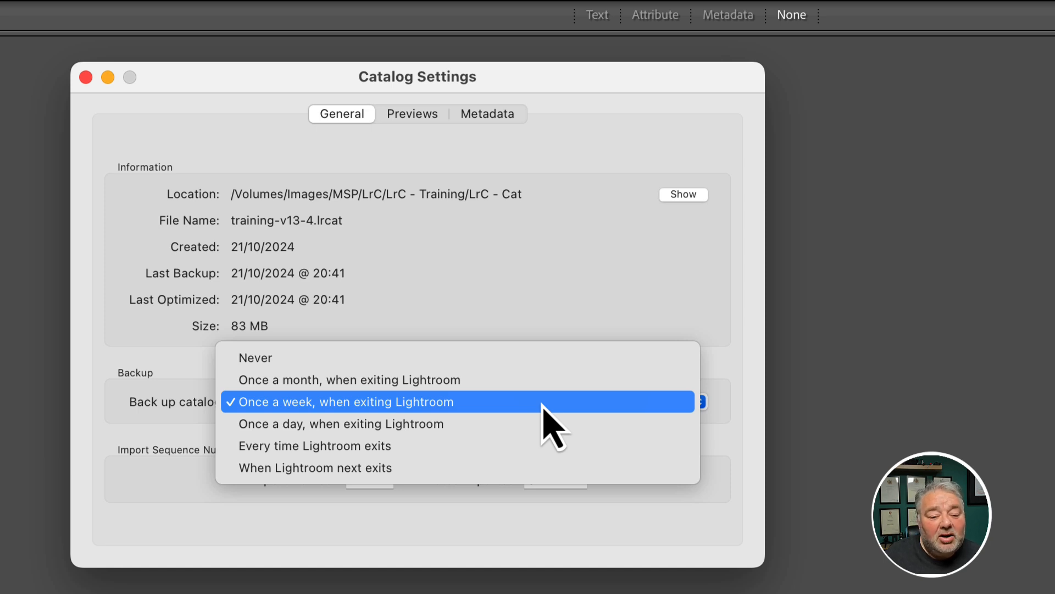
pyautogui.click(476, 468)
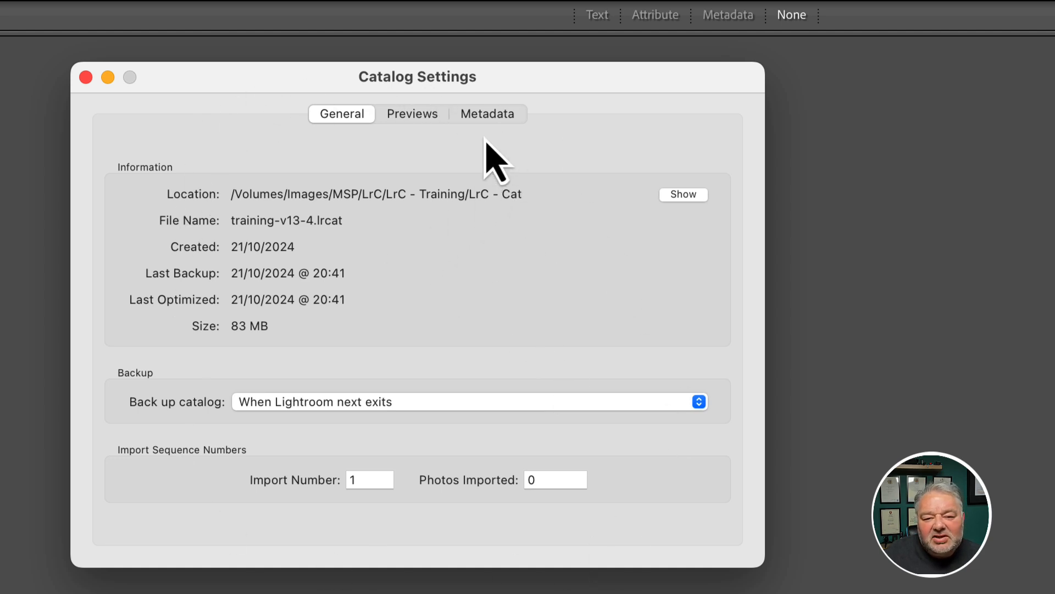
# In the catalog's preview settings, set 1:1 previews to be discarded automatically after 30 days and check the standard preview size options.
pyautogui.click(429, 115)
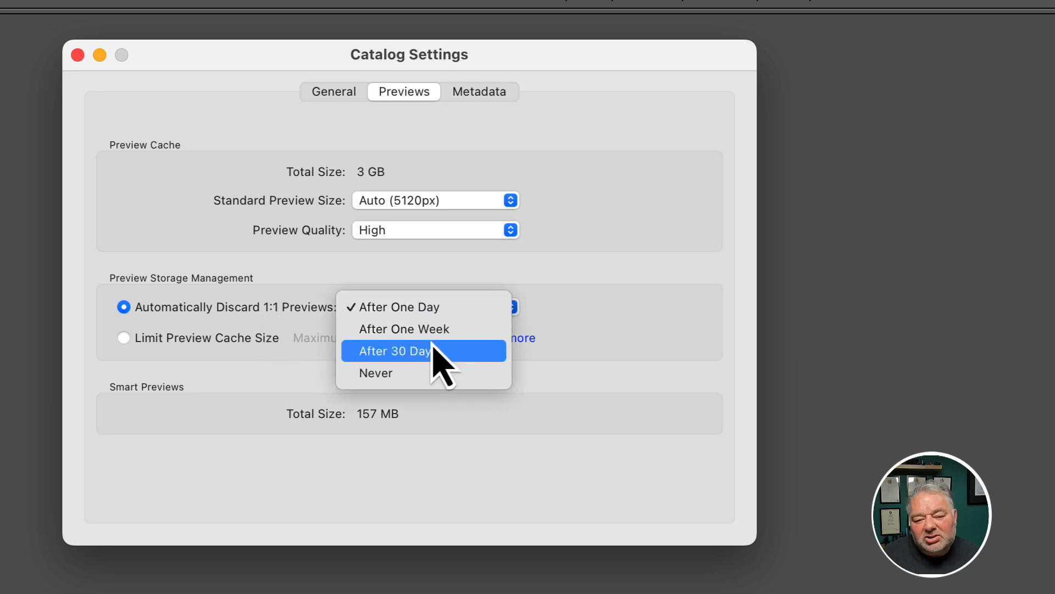
pyautogui.click(571, 289)
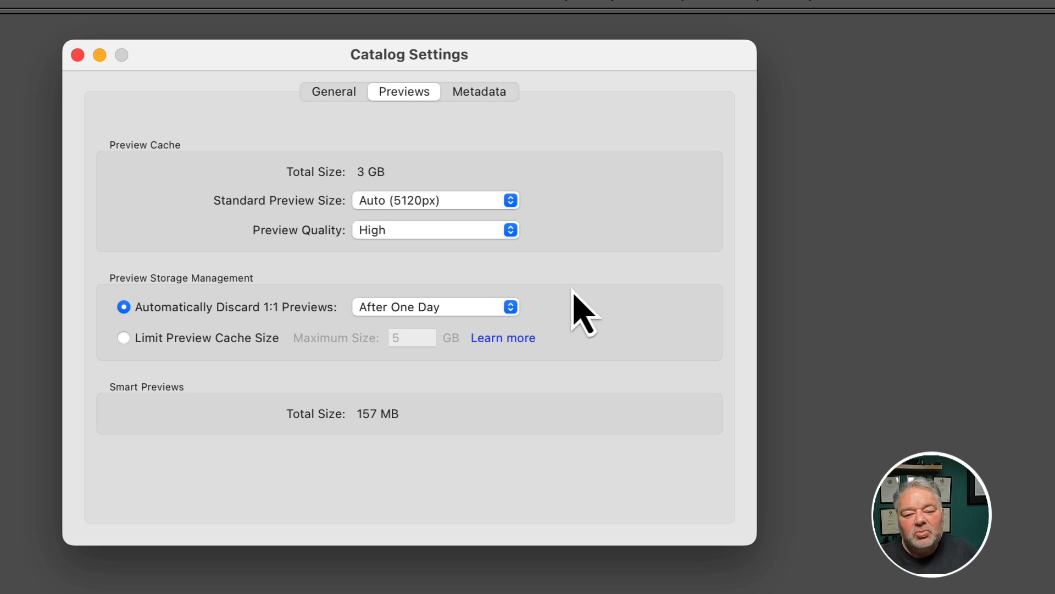
pyautogui.click(459, 305)
pyautogui.press('Return')
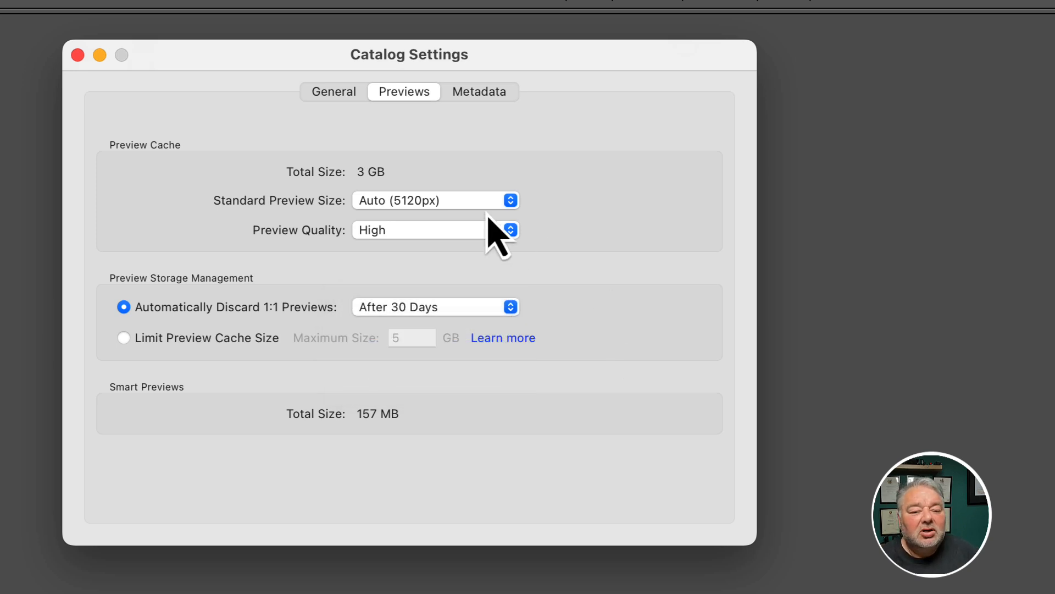
pyautogui.click(421, 211)
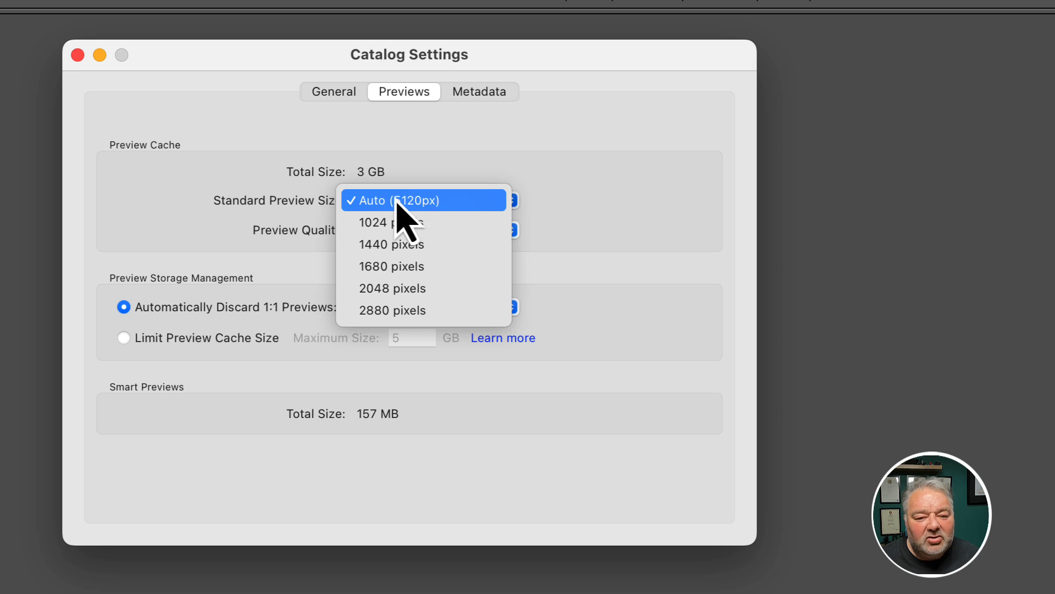
pyautogui.click(669, 197)
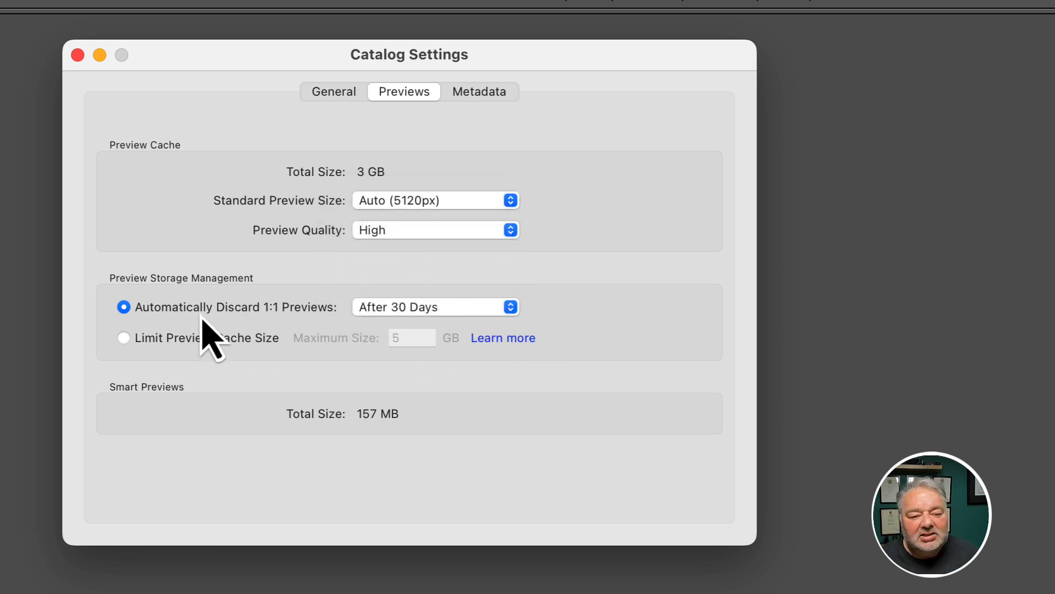
pyautogui.click(385, 307)
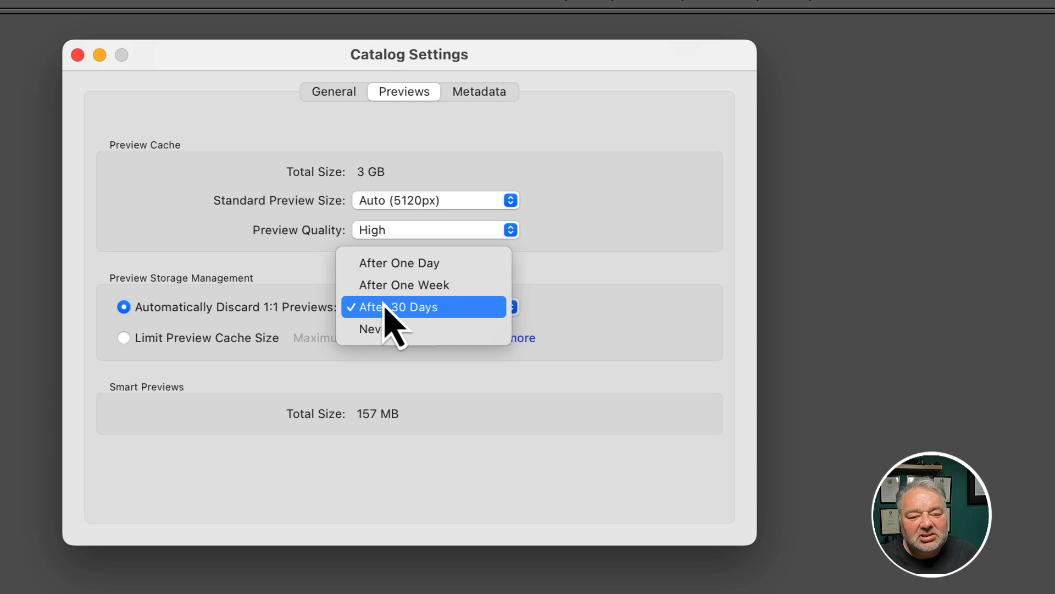
pyautogui.click(442, 307)
# View the catalog's metadata settings, and resolve the metadata conflict on MSP20070829_121435_SI070021-2.dng by importing its settings from disk.
pyautogui.click(479, 94)
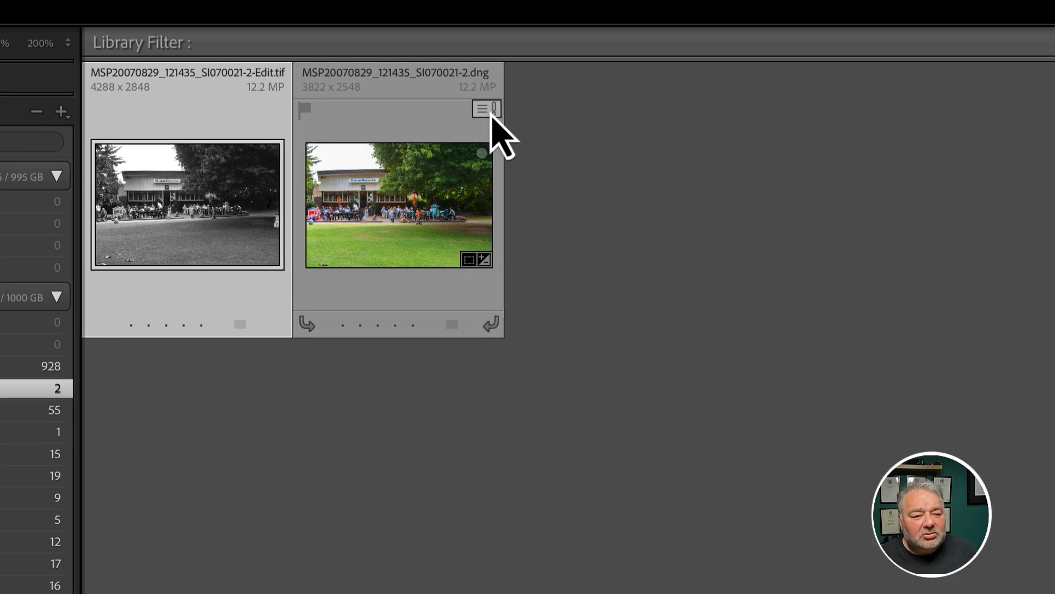
pyautogui.click(496, 111)
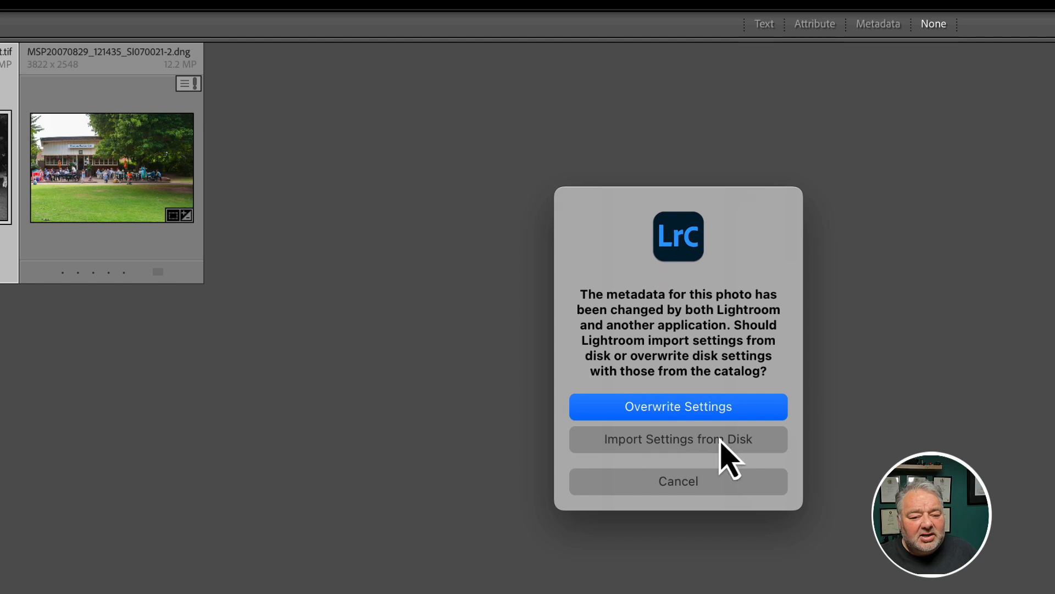
pyautogui.click(671, 440)
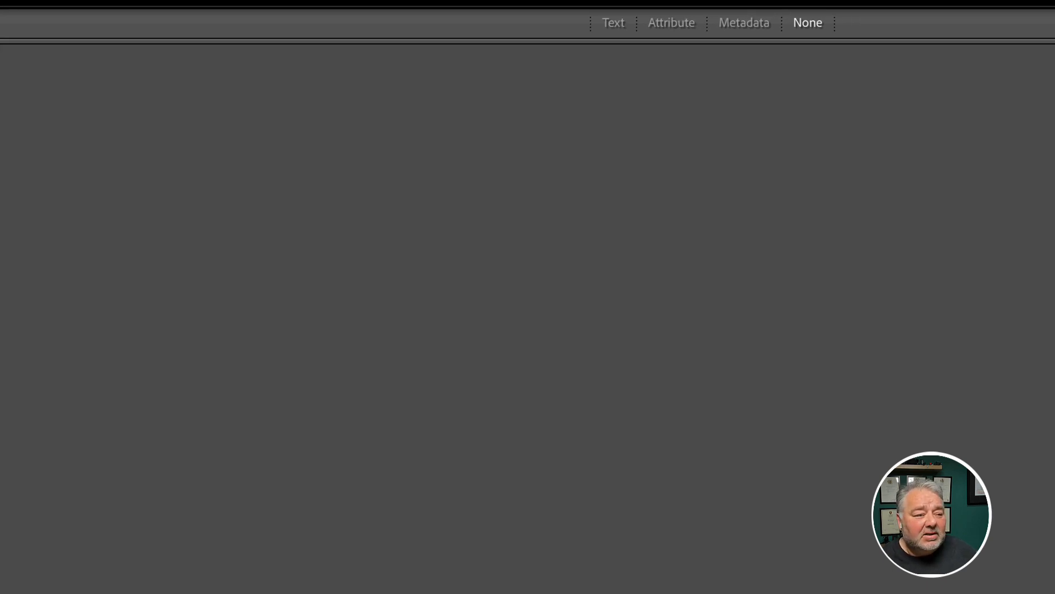
# Reopen and close Catalog Settings, and quit Lightroom Classic to bring up the catalog backup dialog.
pyautogui.press('super+alt+comma')
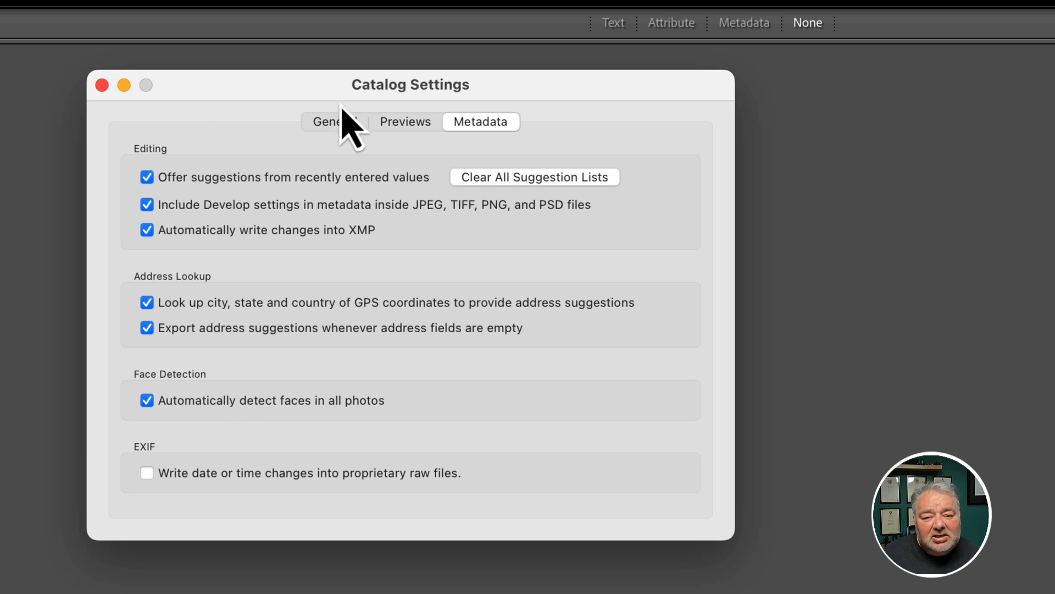
pyautogui.click(102, 86)
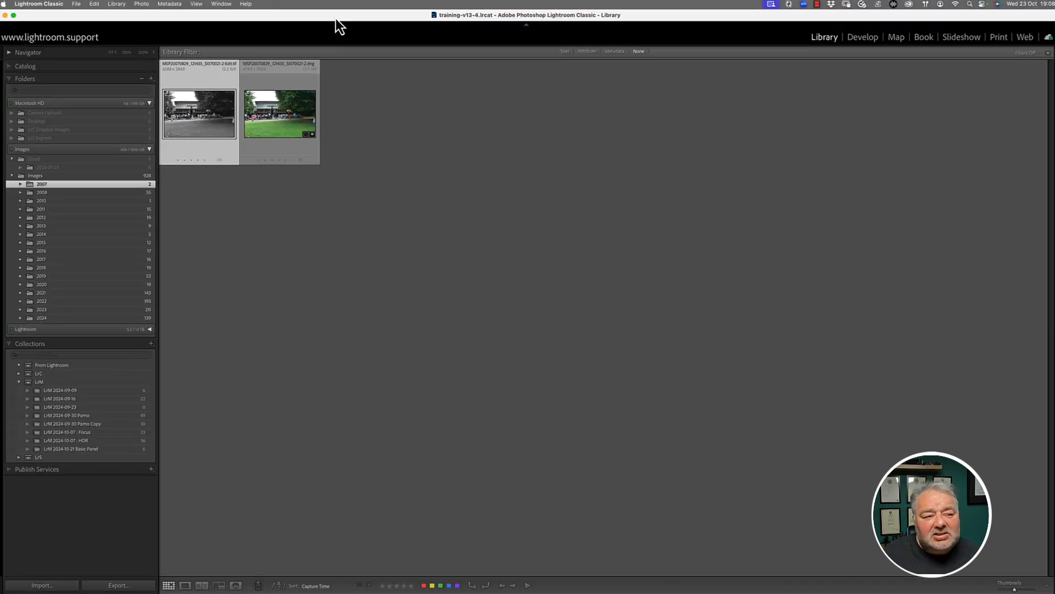
pyautogui.click(39, 3)
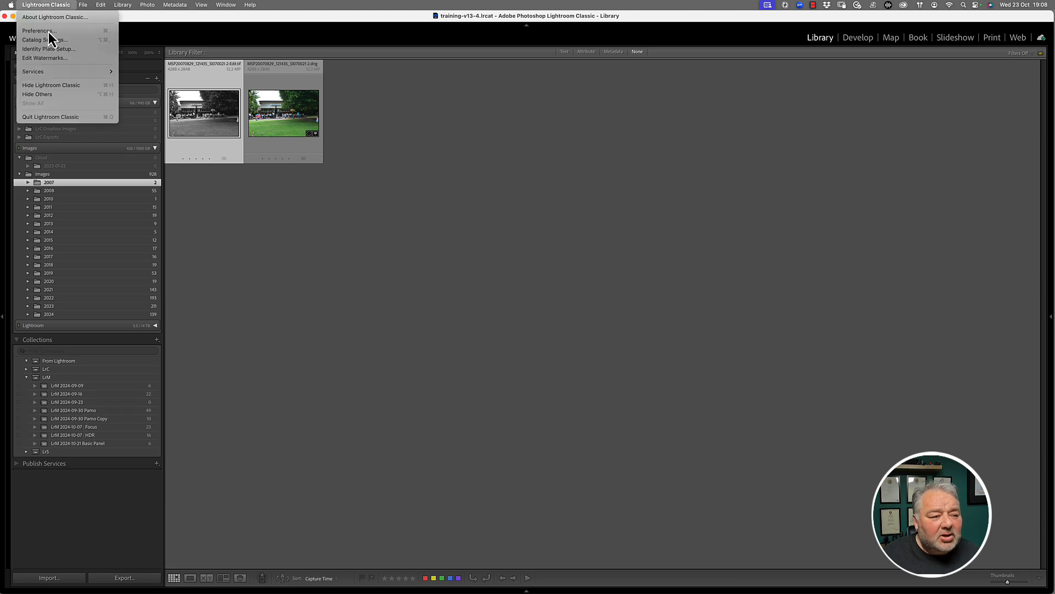
pyautogui.click(66, 117)
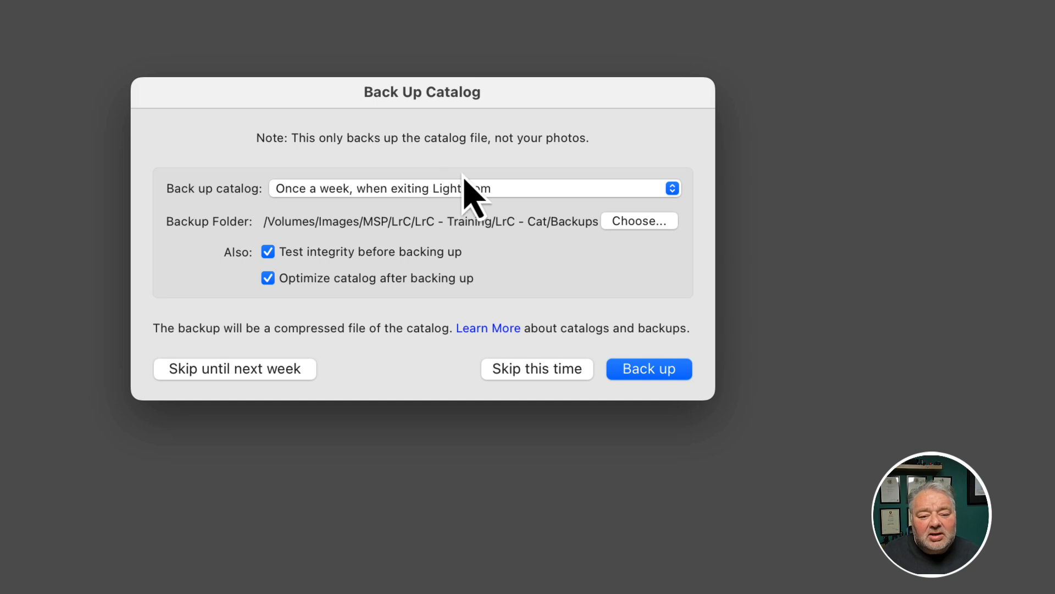
# Examine the catalog backup frequency options and the dated backups in the Backups folder without changing either setting.
pyautogui.click(346, 189)
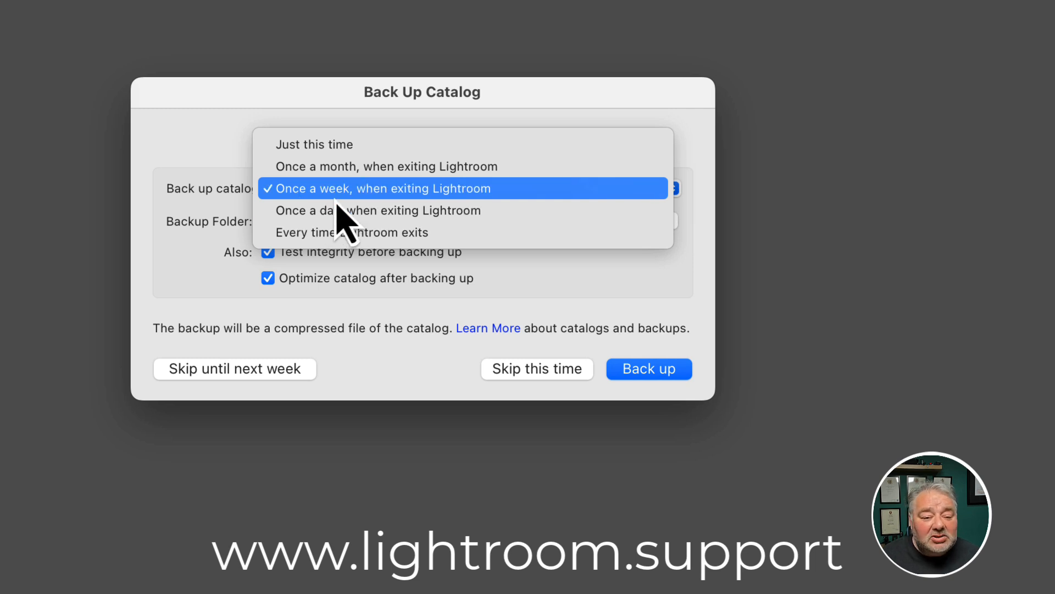
pyautogui.click(306, 103)
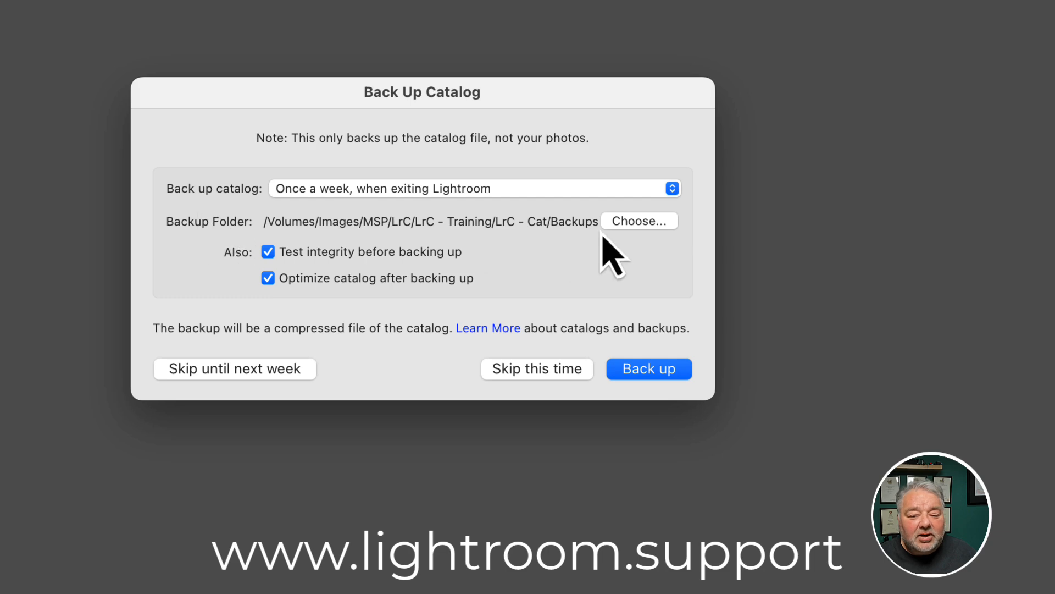
pyautogui.click(633, 222)
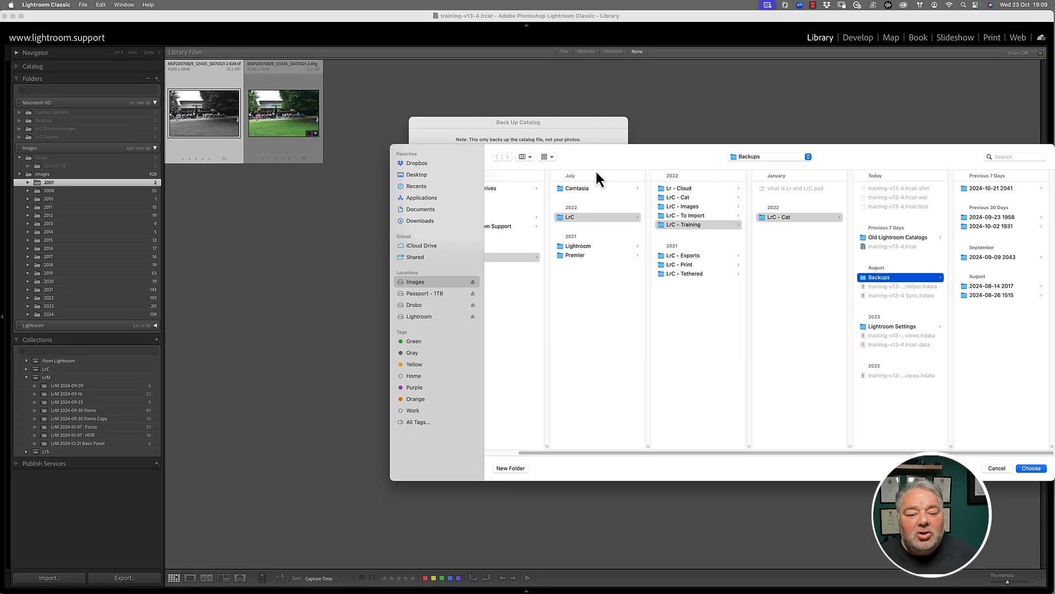
pyautogui.moveTo(629, 162); pyautogui.dragTo(469, 130)
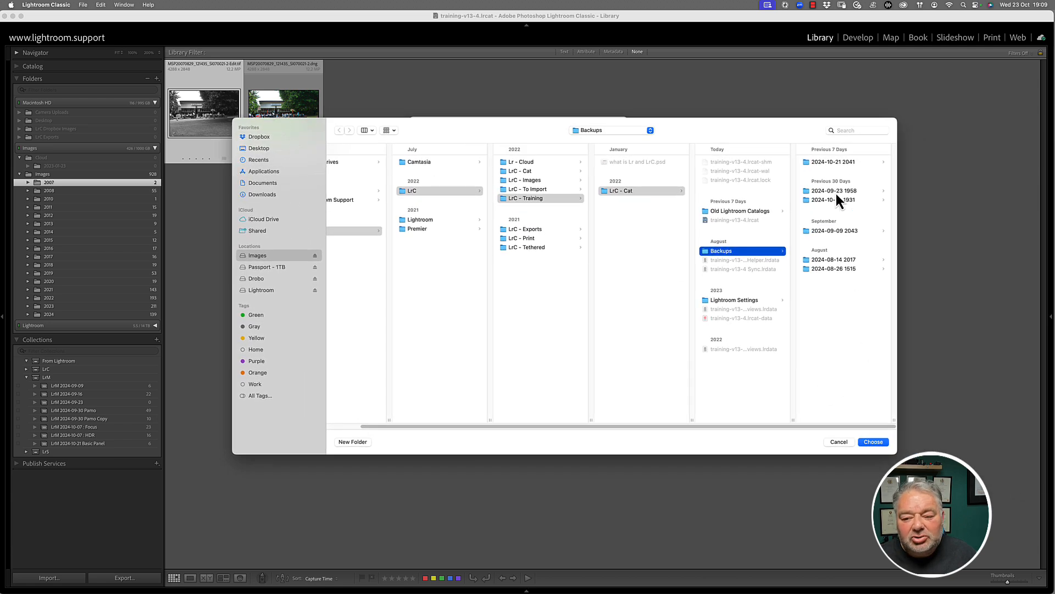
pyautogui.click(839, 442)
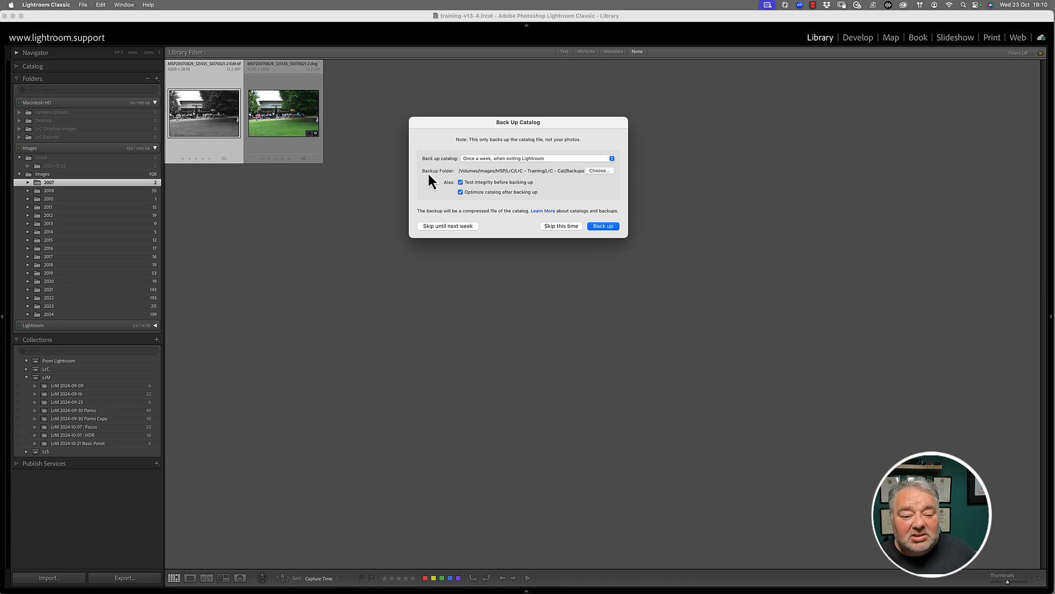
# Recheck the backup folder location, keep it unchanged and back up the catalog with integrity testing and optimization enabled.
pyautogui.click(597, 171)
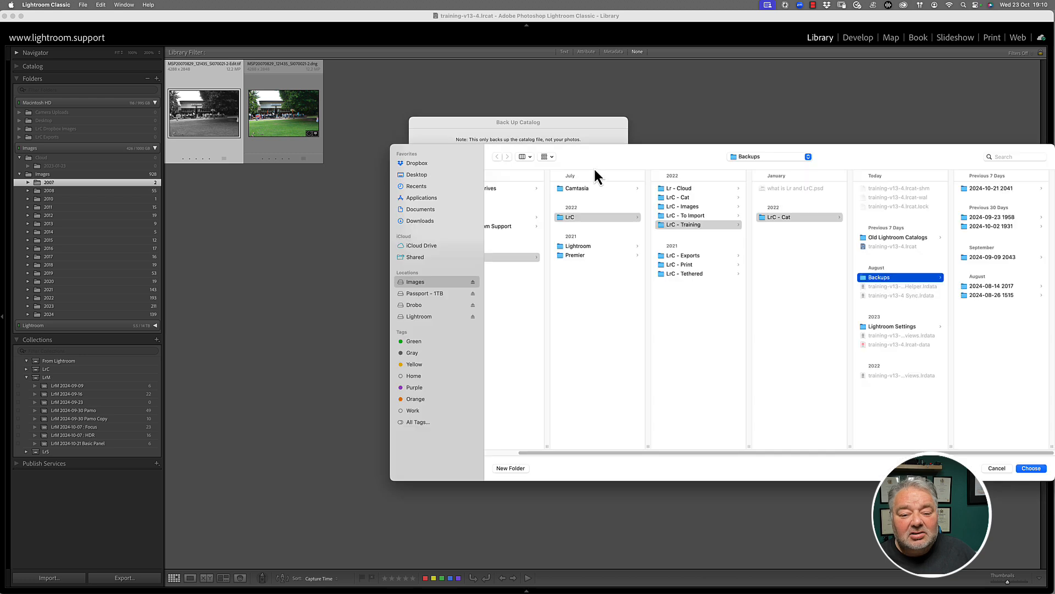
pyautogui.moveTo(614, 157); pyautogui.dragTo(437, 149)
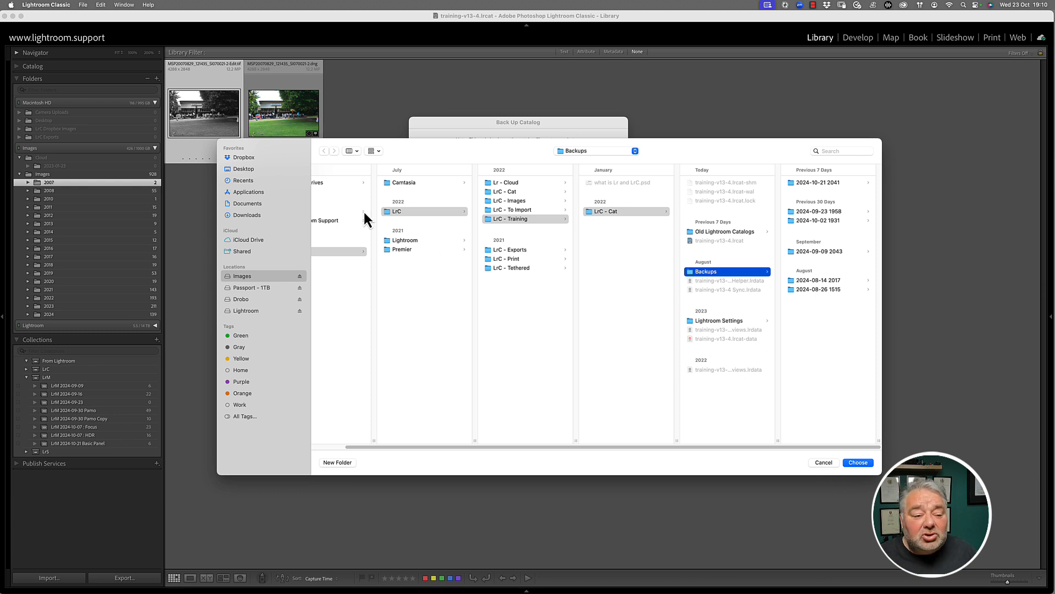
pyautogui.click(825, 463)
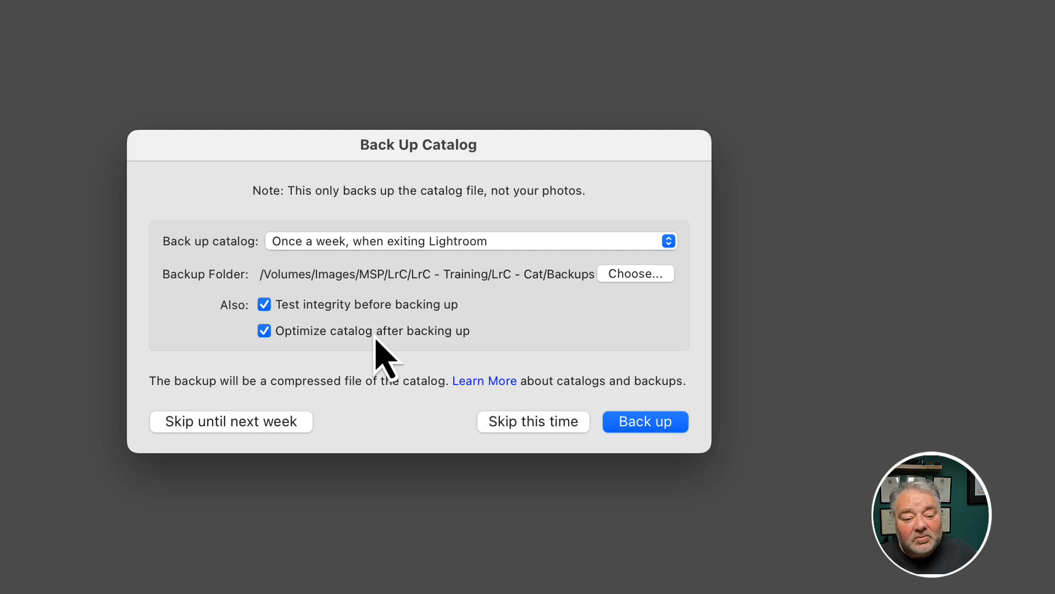
pyautogui.click(659, 446)
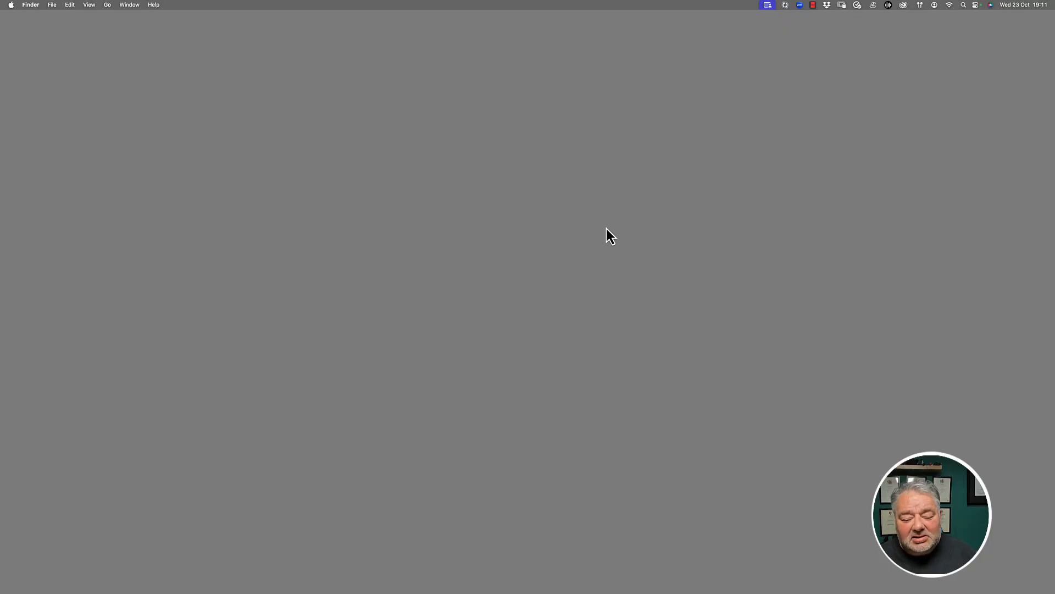
# Switch to Finder and select the six training-v13-4 catalog files in the LrC - Cat folder, from Helper.lrdata through .lrcat-data.
pyautogui.moveTo(440, 591)
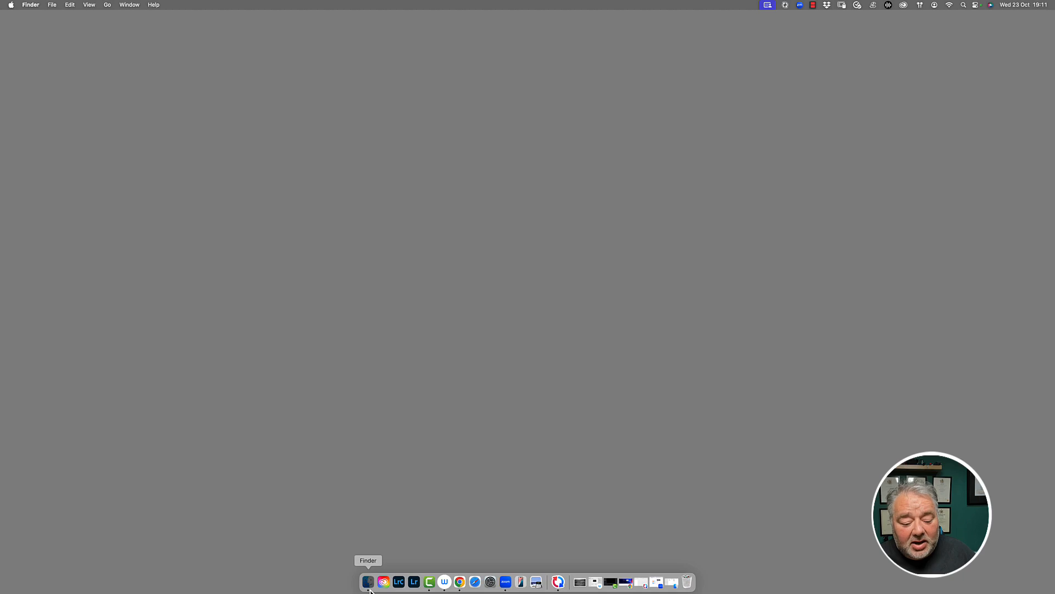
pyautogui.click(369, 583)
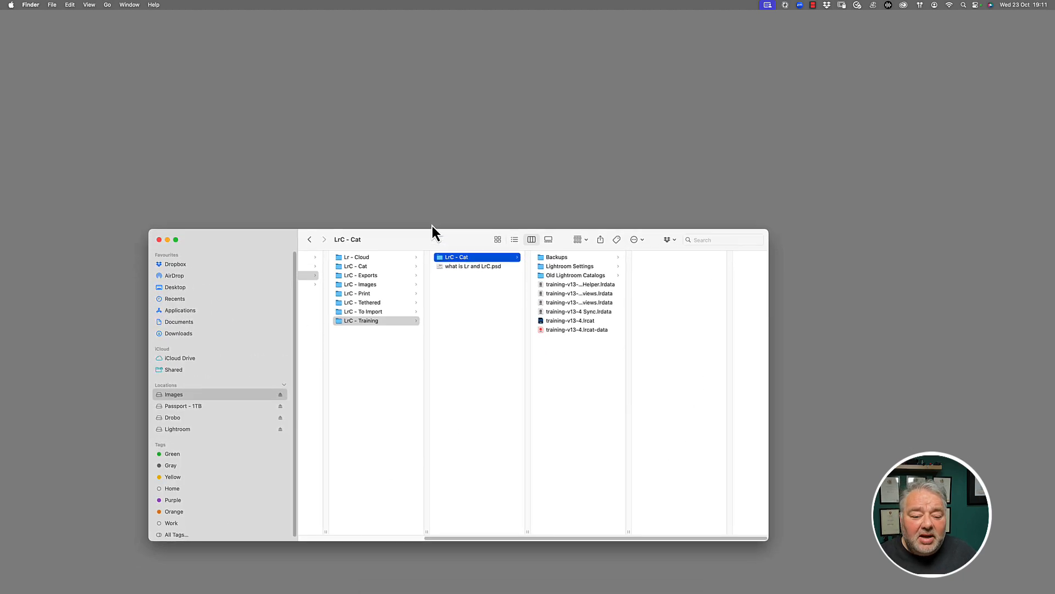
pyautogui.moveTo(432, 232); pyautogui.dragTo(418, 91)
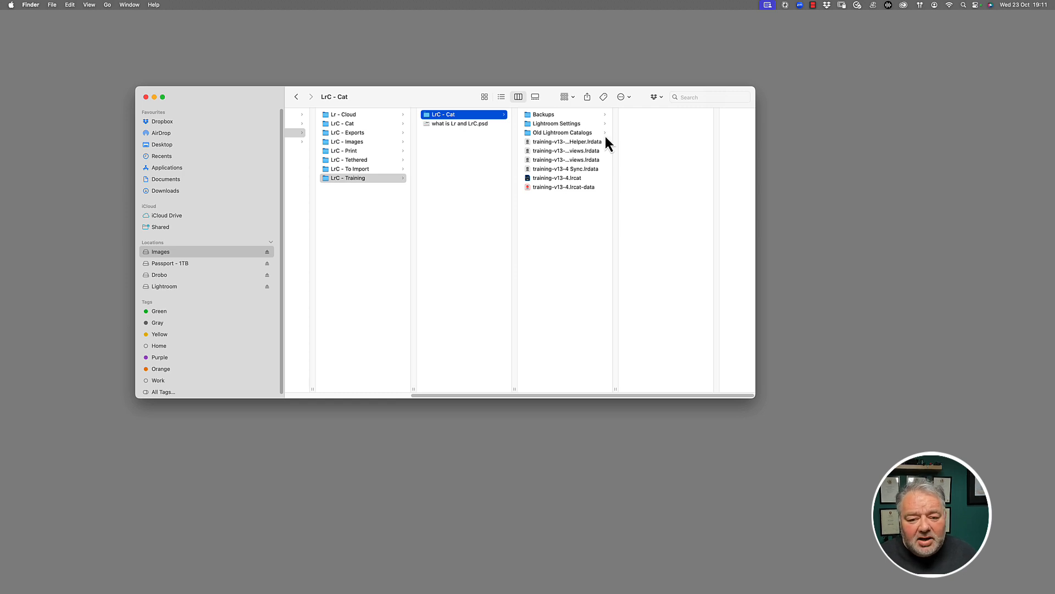
pyautogui.click(560, 179)
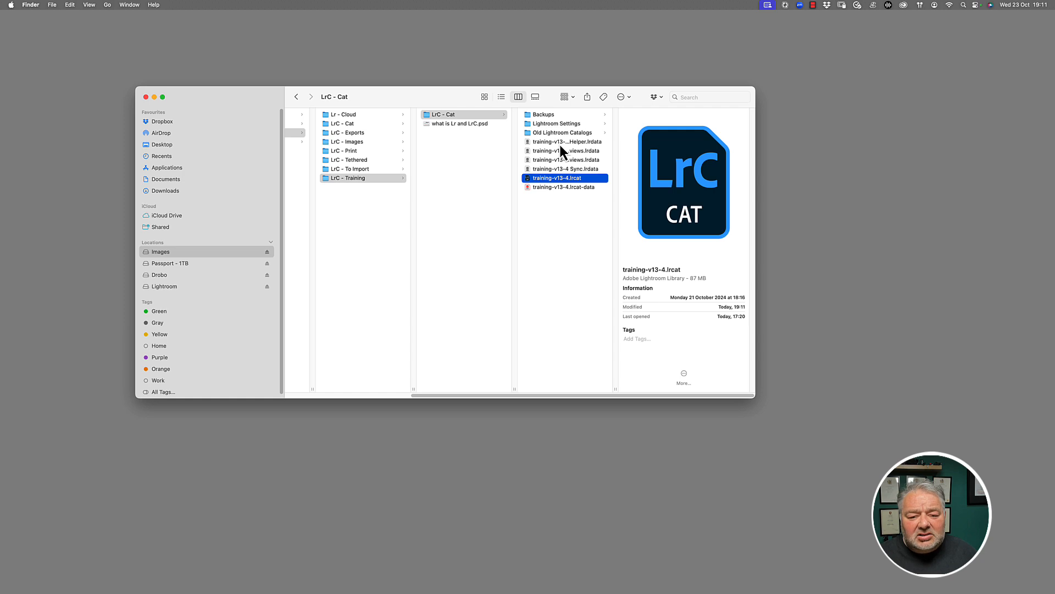
pyautogui.click(560, 144)
pyautogui.keyDown('shift'); pyautogui.click(566, 191); pyautogui.keyUp('shift')
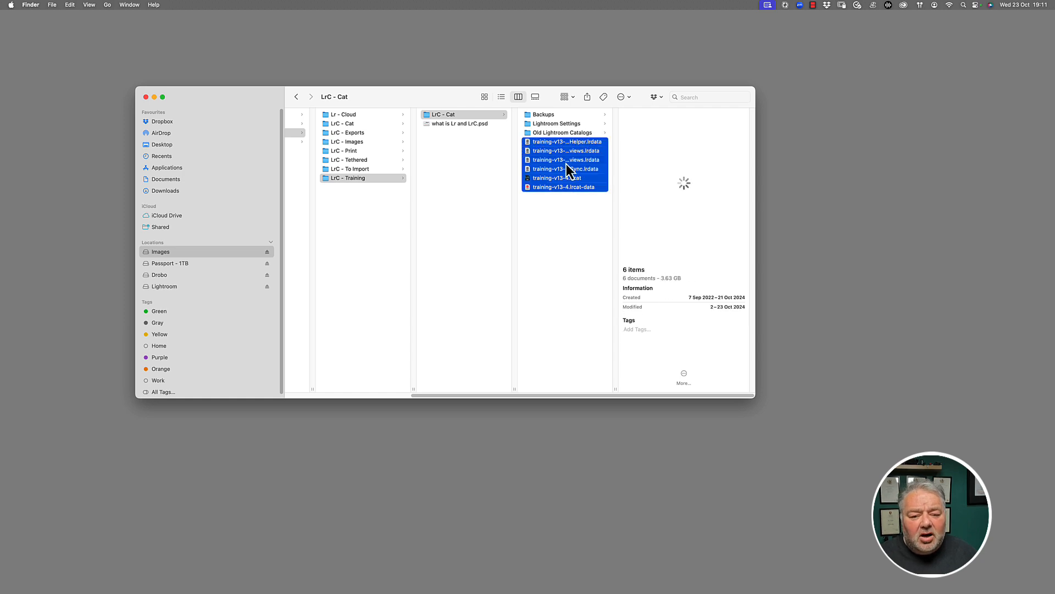
# Inspect the details of the training-v13-4 .lrcat, Sync, Smart Previews, Previews and Helper files individually in the LrC - Cat folder.
pyautogui.click(562, 221)
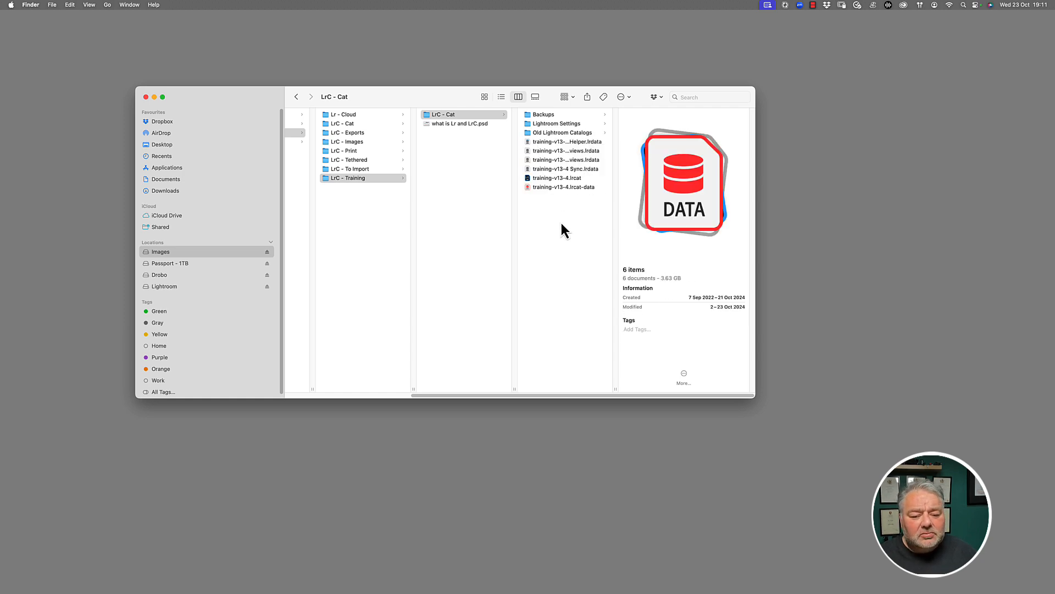
pyautogui.click(548, 180)
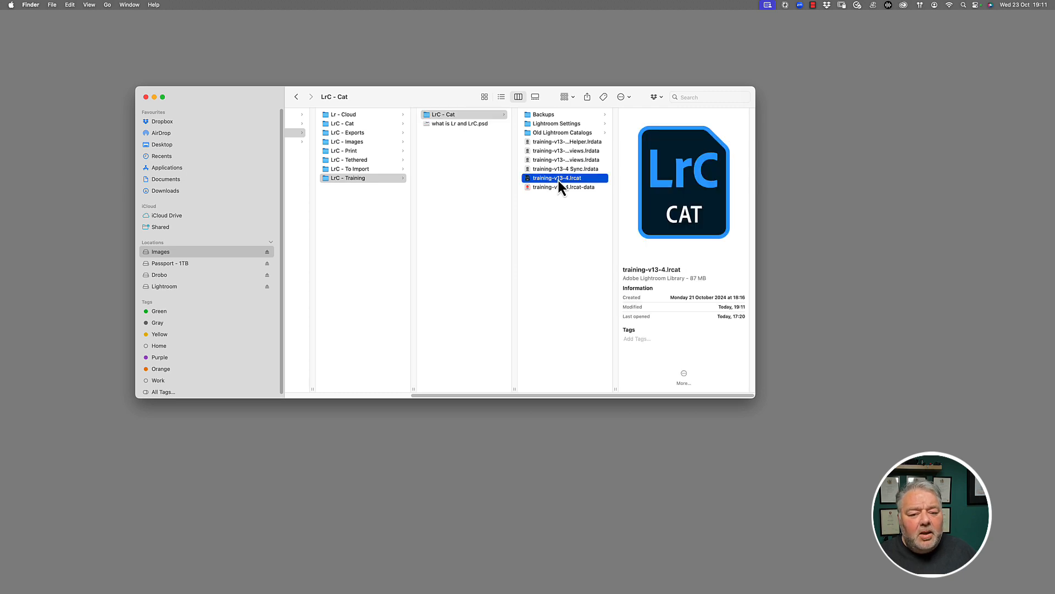
pyautogui.click(566, 138)
pyautogui.click(591, 150)
pyautogui.click(597, 161)
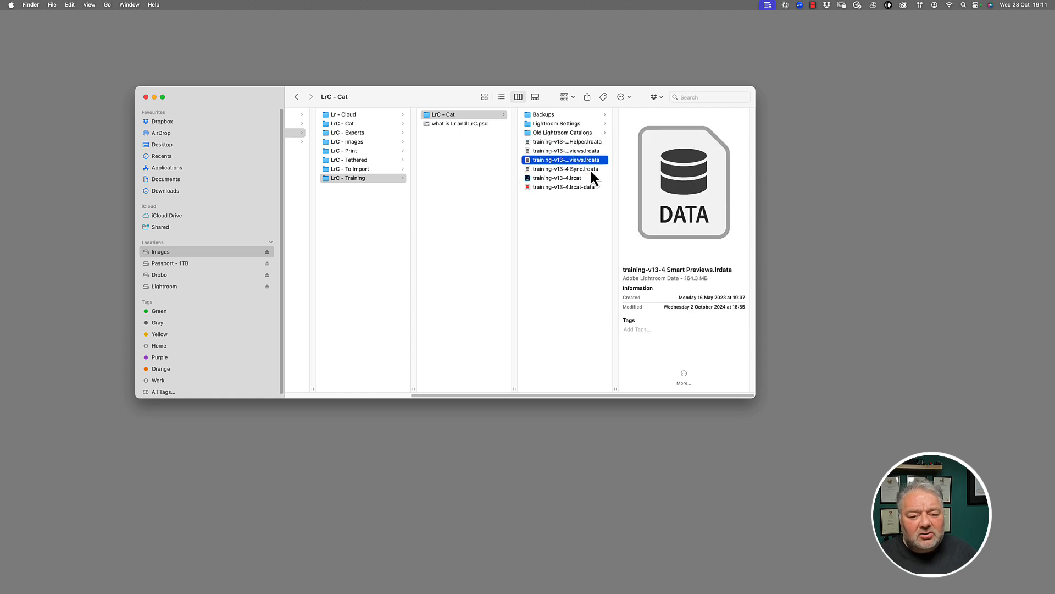
pyautogui.click(591, 170)
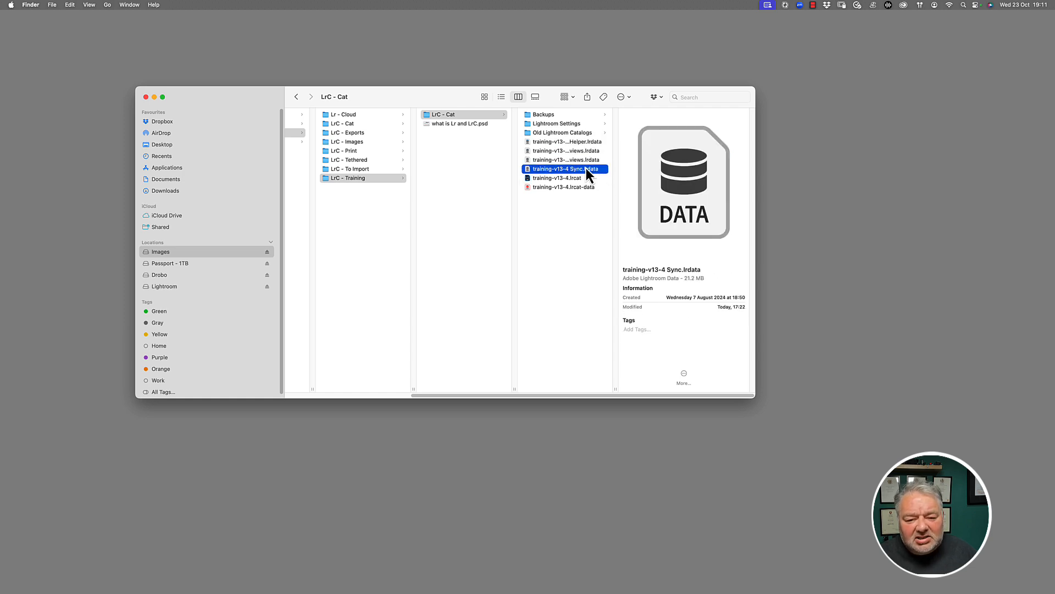
pyautogui.click(586, 163)
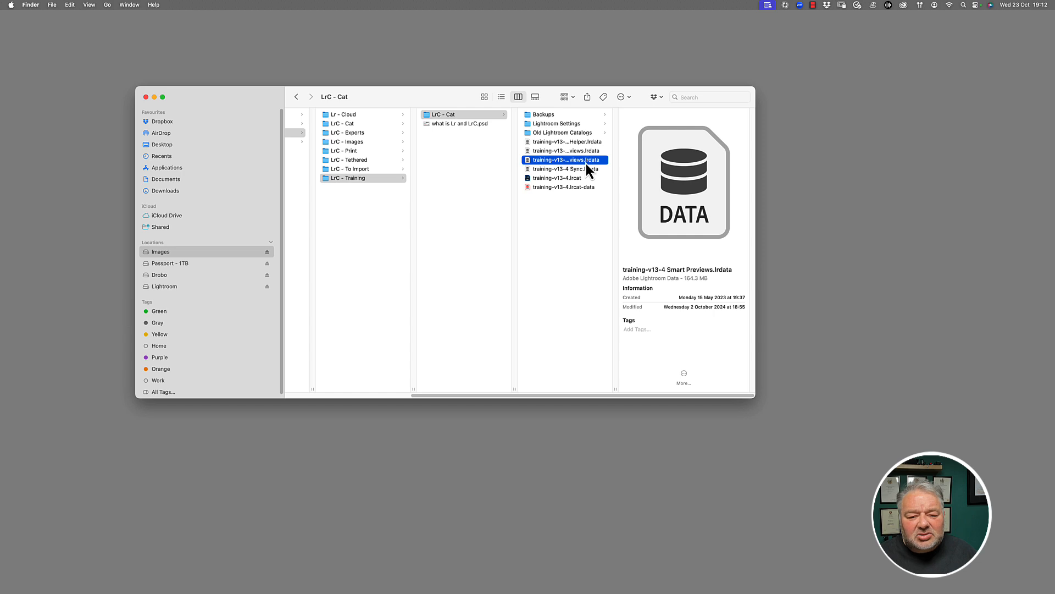
pyautogui.click(586, 150)
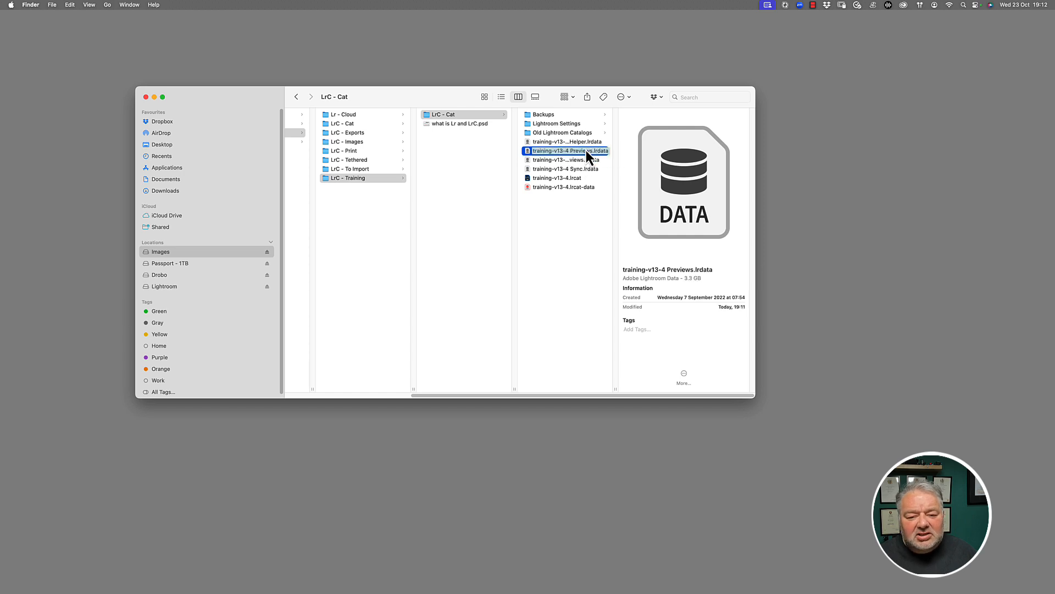
pyautogui.click(587, 143)
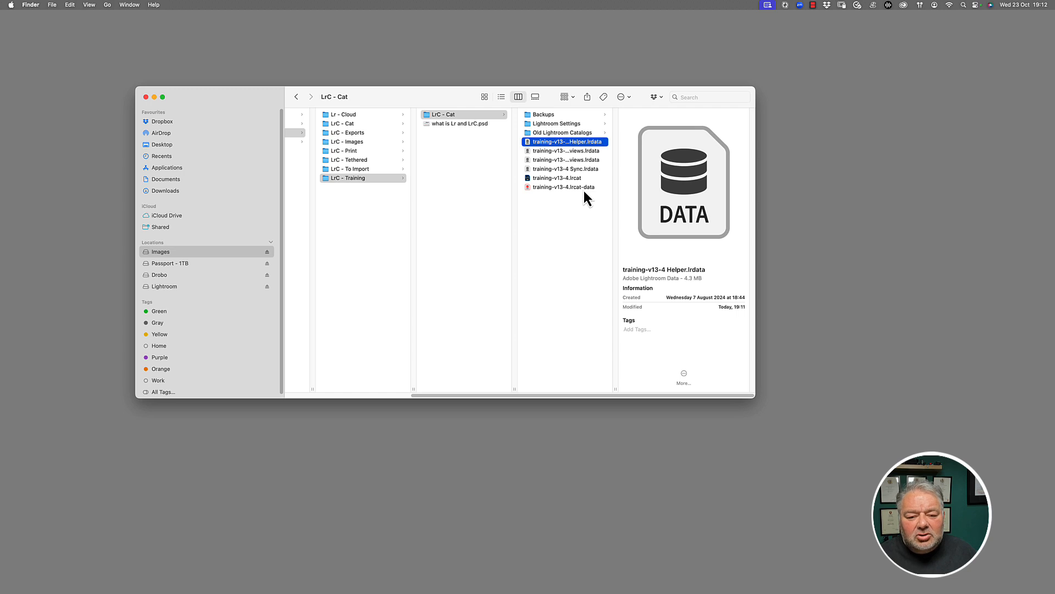
pyautogui.click(550, 117)
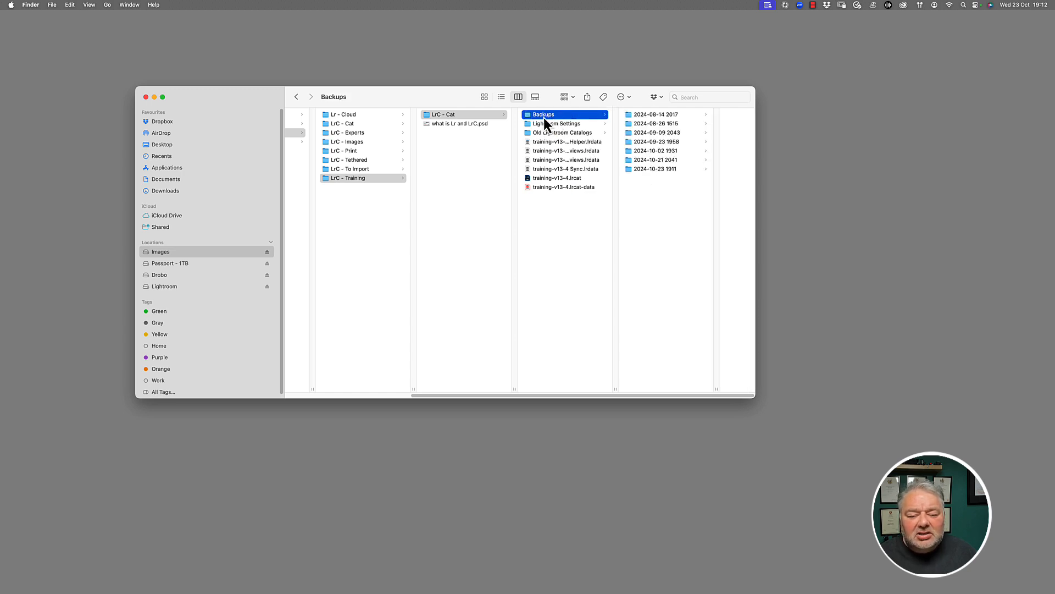
pyautogui.click(639, 169)
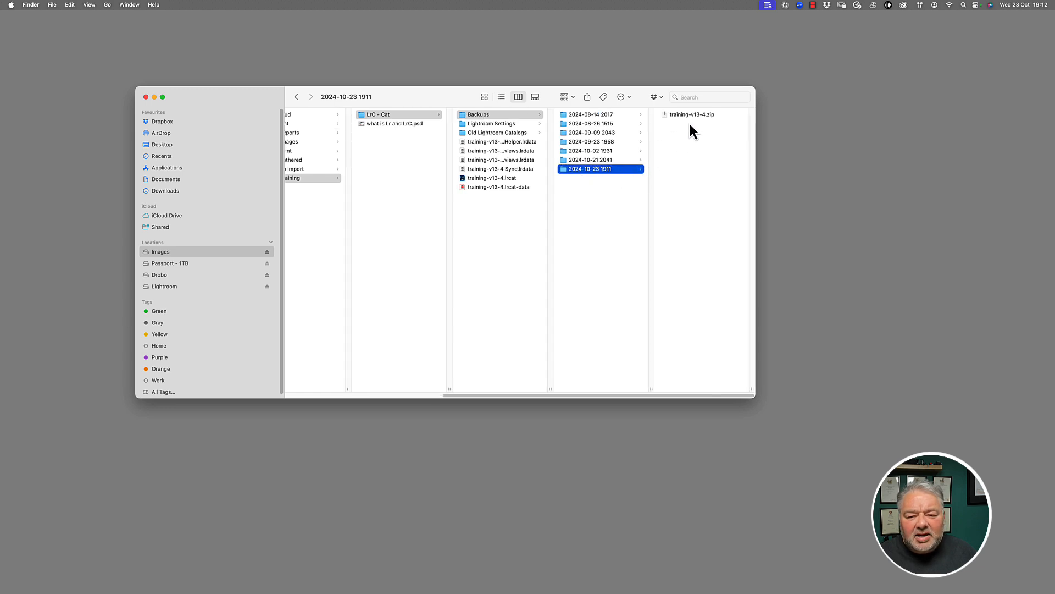
pyautogui.click(687, 117)
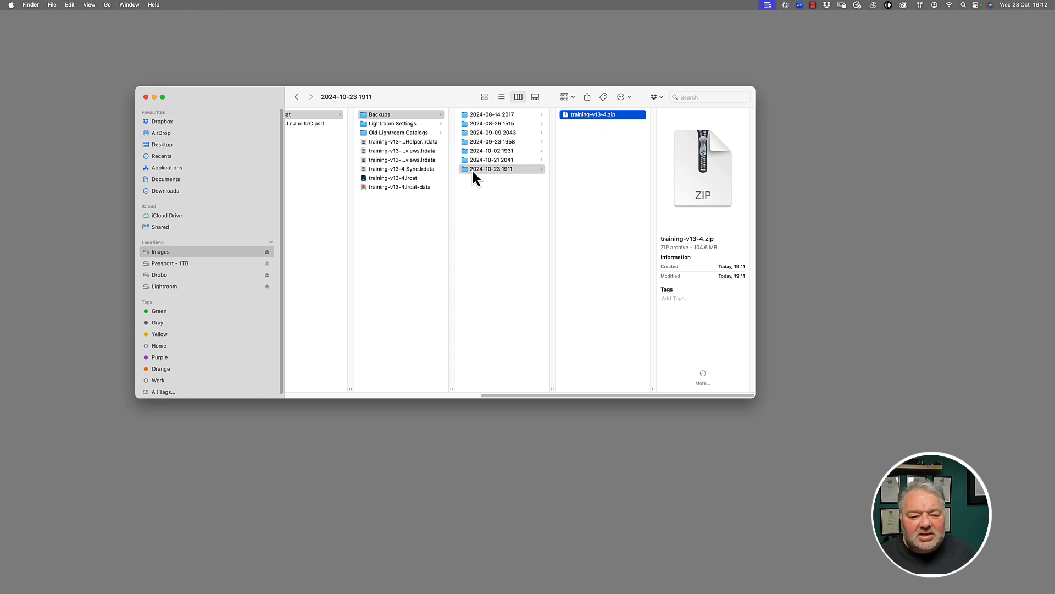
pyautogui.doubleClick(580, 117)
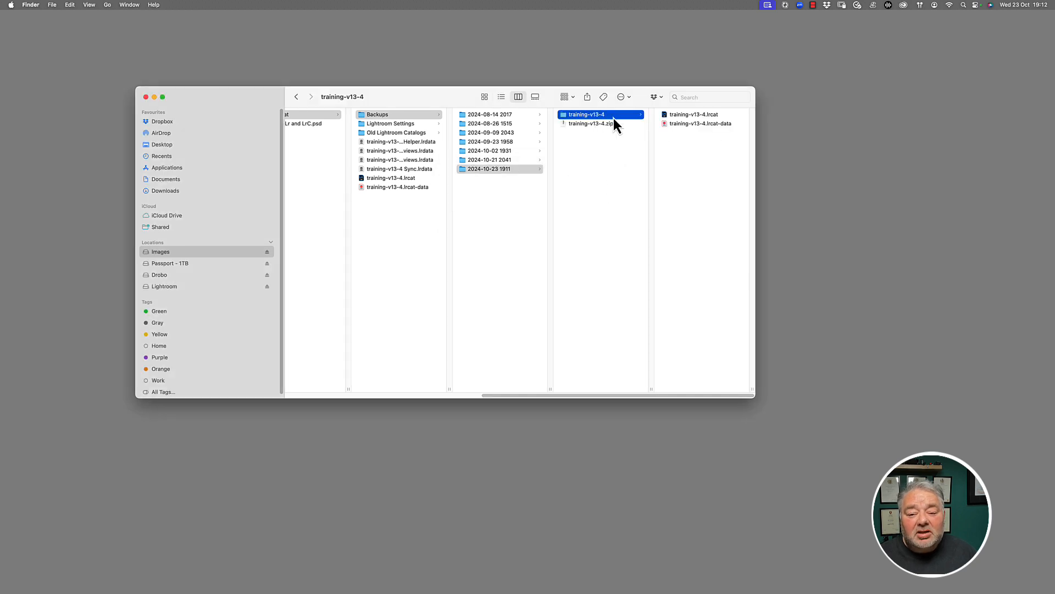
# Examine the extracted training-v13-4.lrcat and .lrcat-data backup files, and close the Finder window.
pyautogui.click(674, 116)
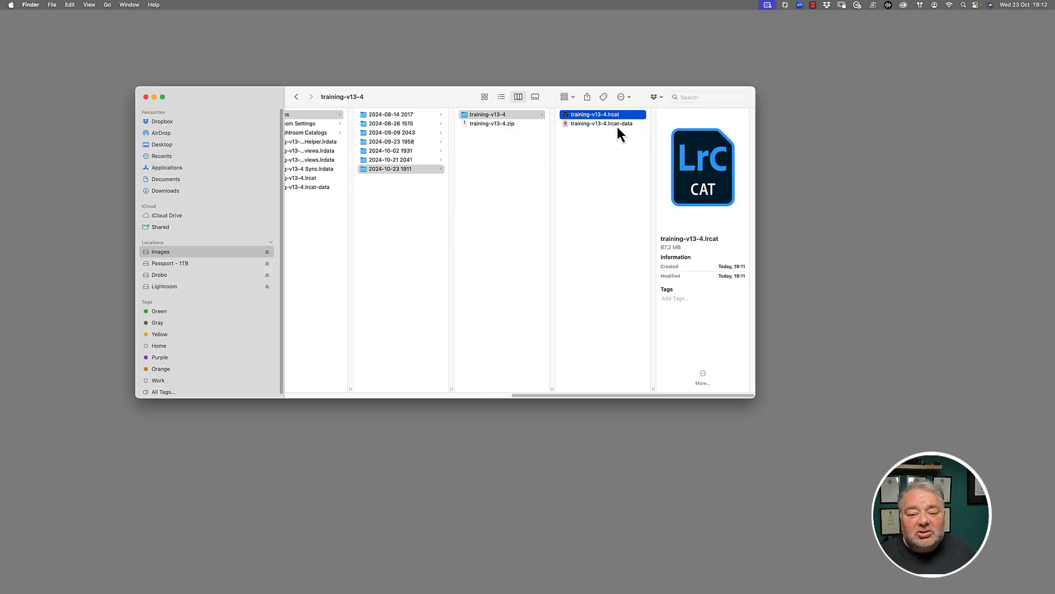
pyautogui.keyDown('shift'); pyautogui.click(617, 124); pyautogui.keyUp('shift')
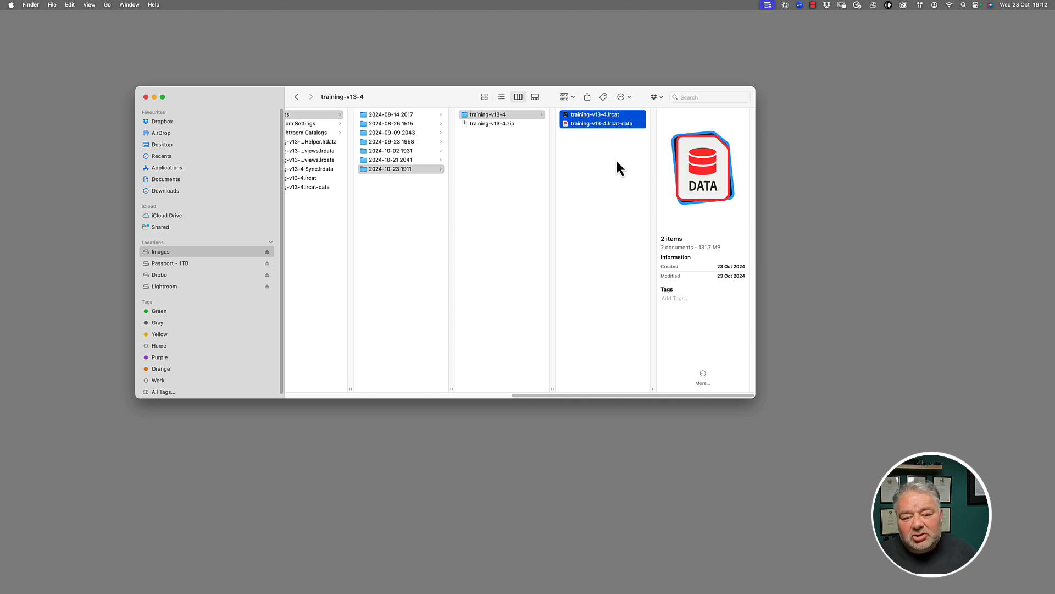
pyautogui.click(617, 159)
pyautogui.click(605, 114)
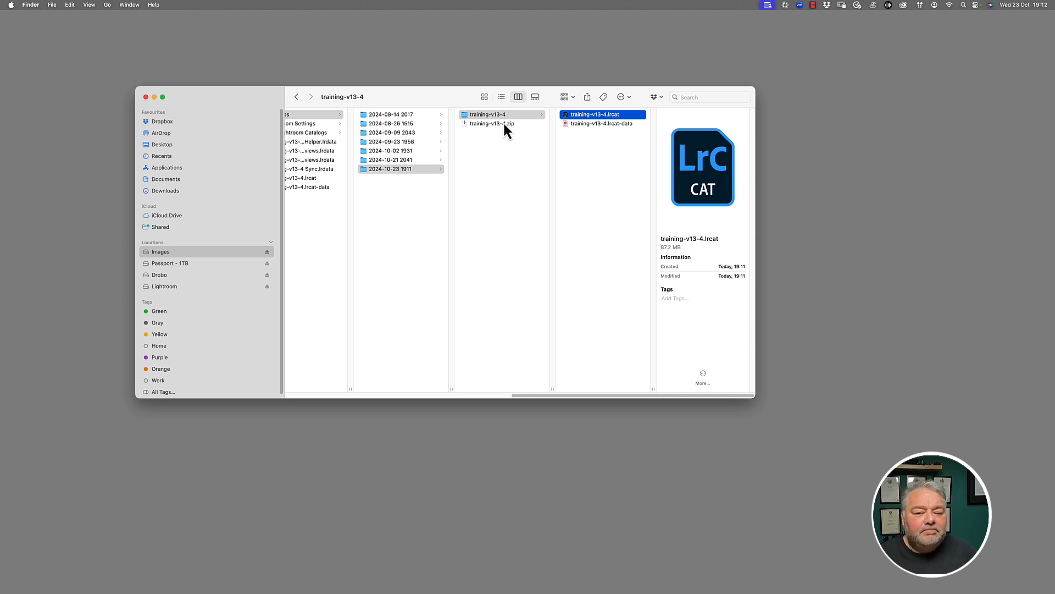
pyautogui.click(147, 98)
# Relaunch Lightroom Classic and browse the photos of the whole Images folder, returning to the start of the grid.
pyautogui.moveTo(409, 591)
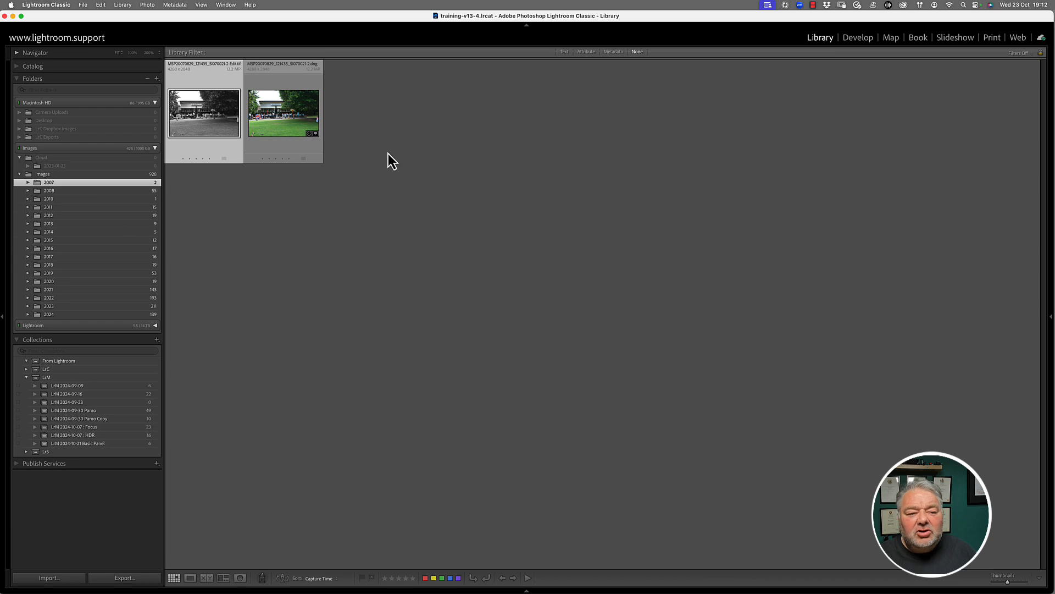
pyautogui.click(68, 174)
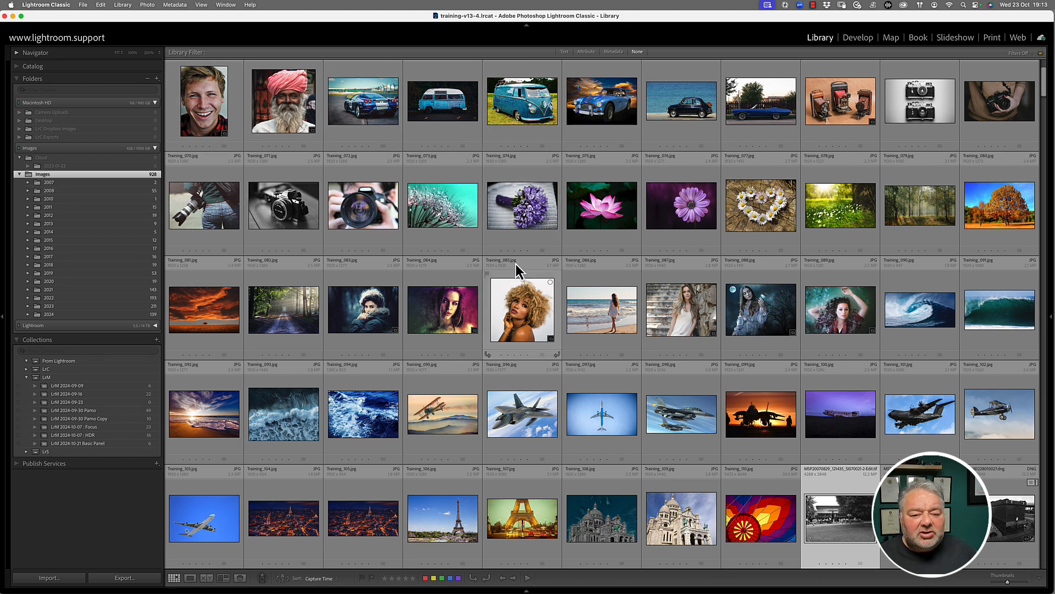
pyautogui.scroll(-8, 517, 264)
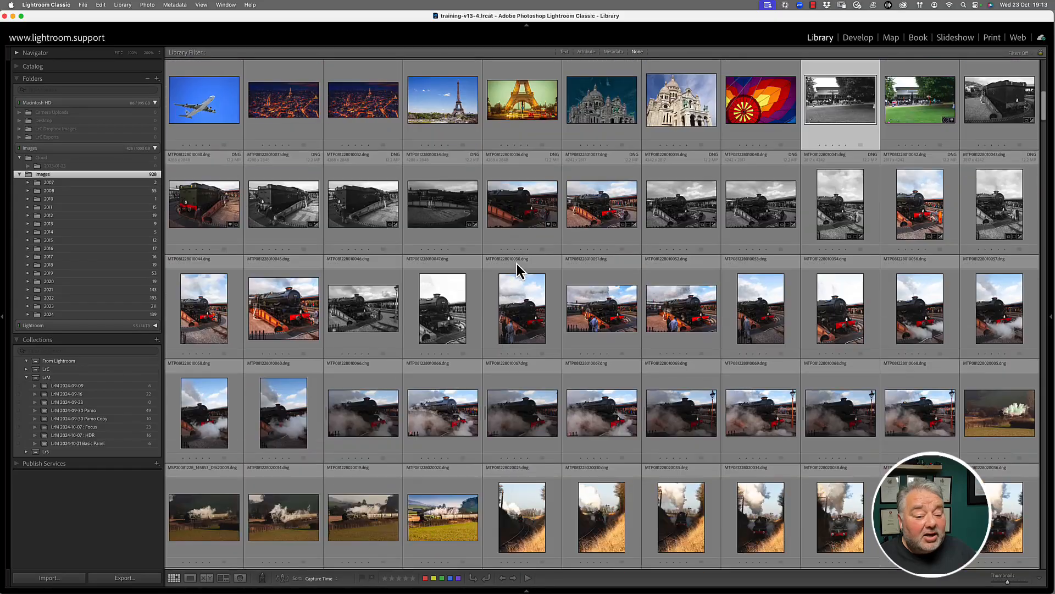
pyautogui.scroll(-8, 517, 263)
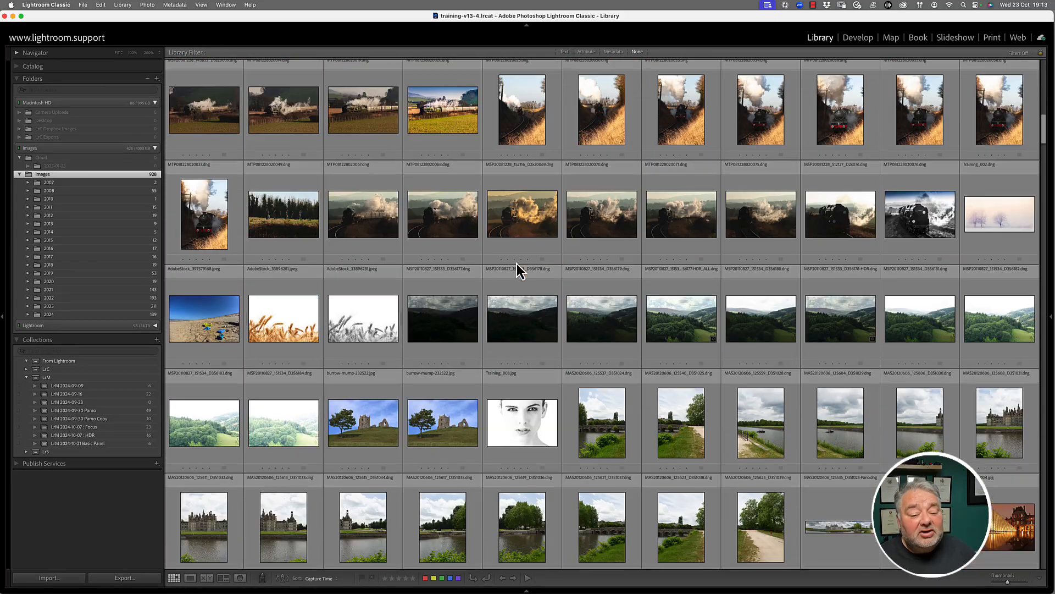
pyautogui.scroll(-5, 516, 262)
pyautogui.scroll(20, 517, 262)
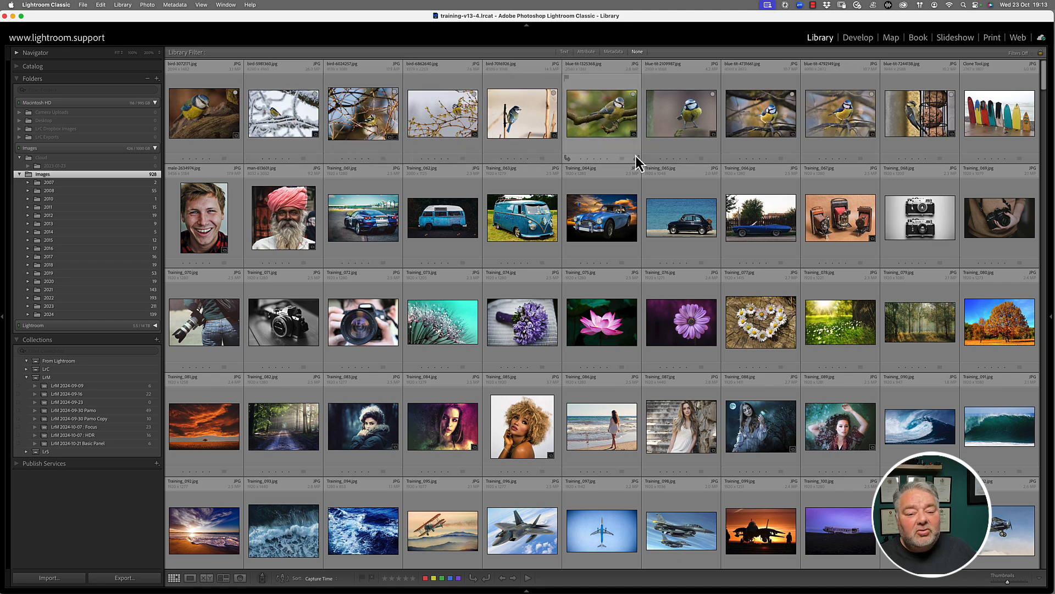
# Select all photos in the Images folder, build standard-sized previews for them and make Training_065.jpg the active photo.
pyautogui.click(208, 129)
pyautogui.press('super+a')
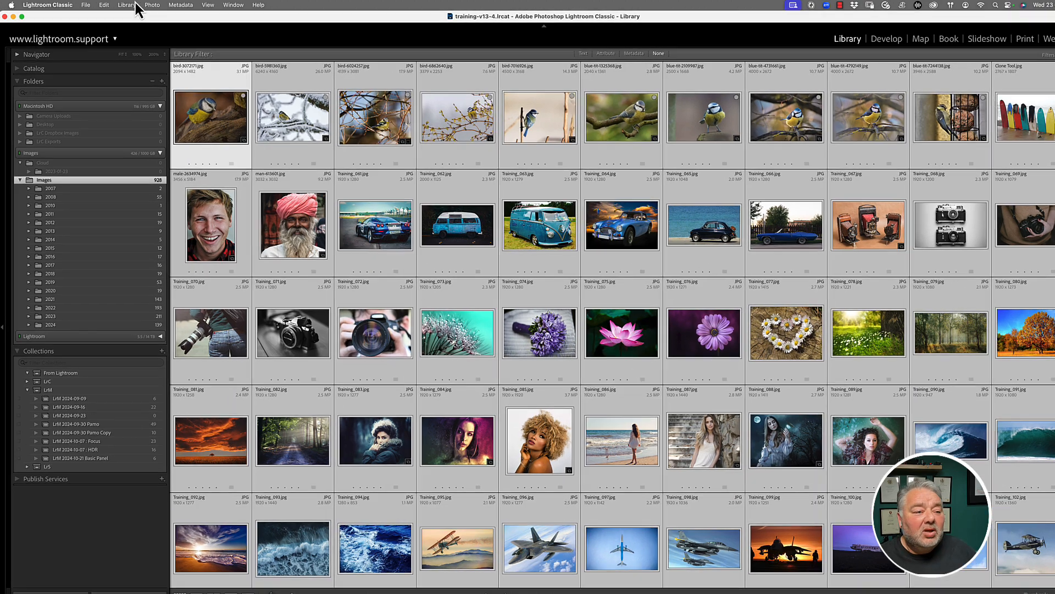
pyautogui.click(127, 4)
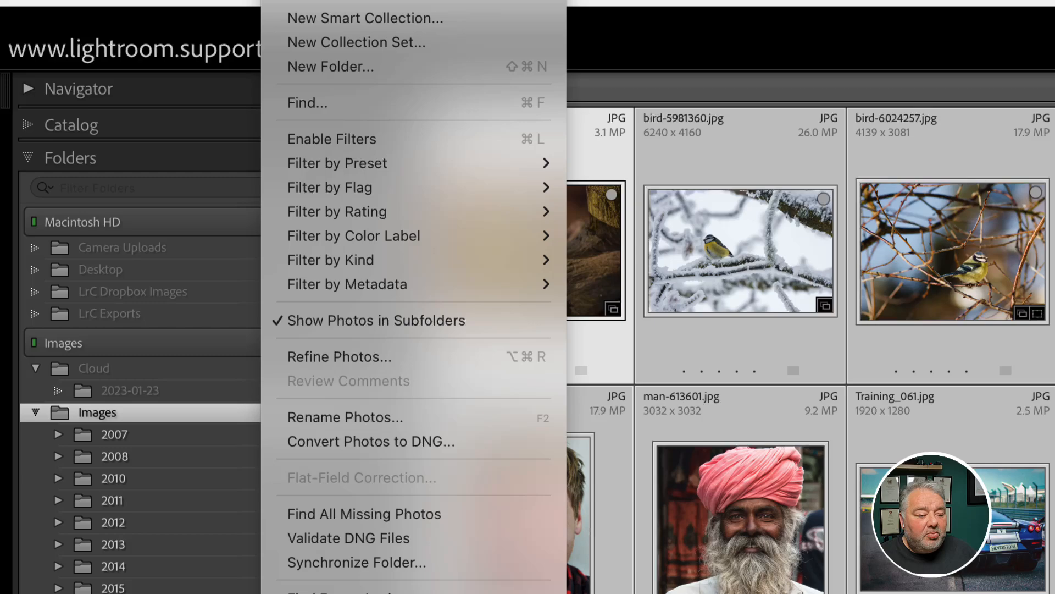
pyautogui.moveTo(262, 288)
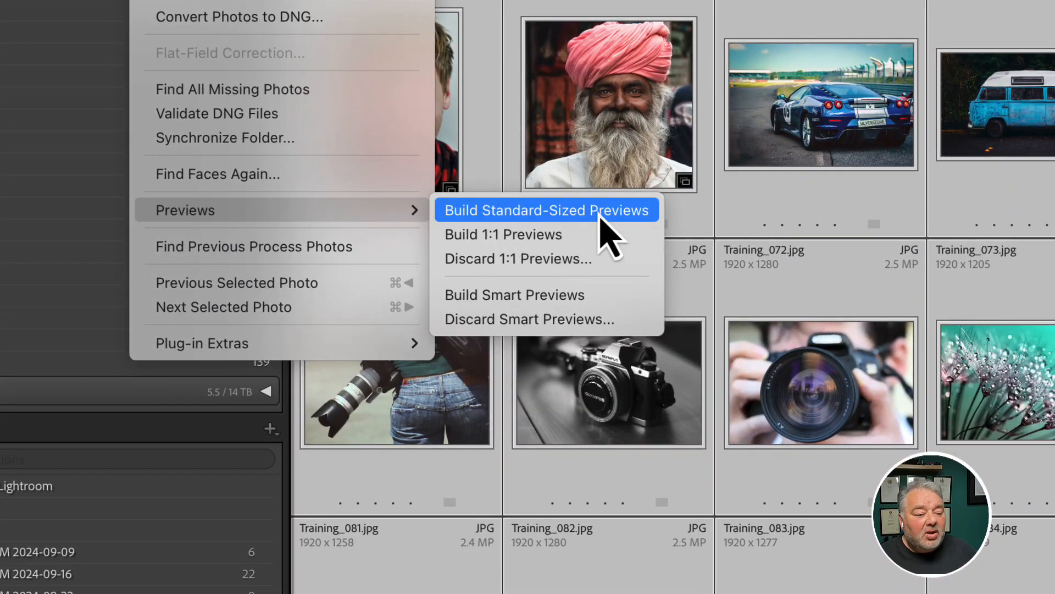
pyautogui.click(600, 218)
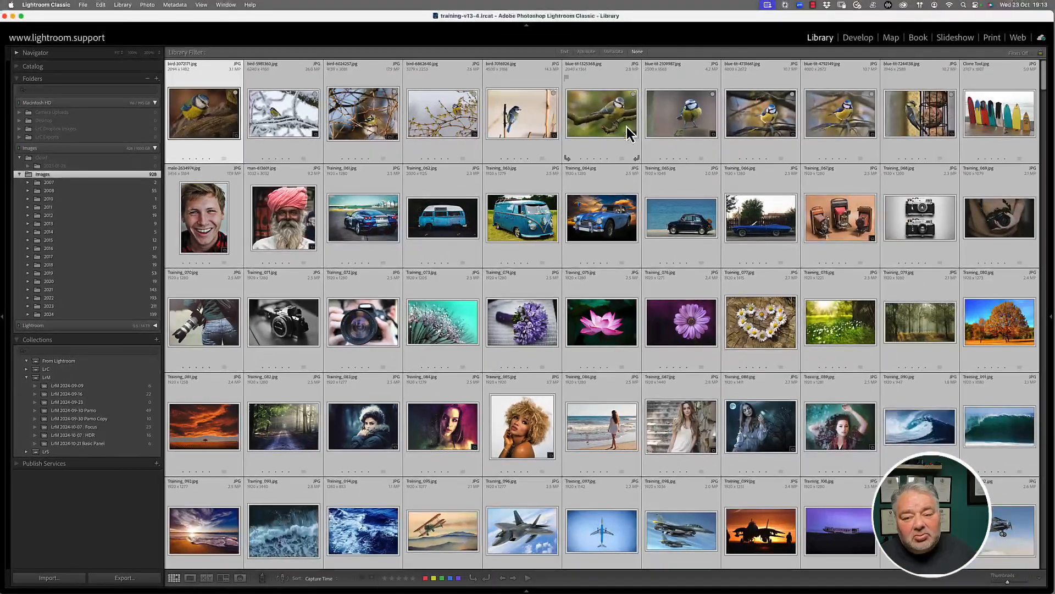
pyautogui.click(612, 200)
pyautogui.click(681, 210)
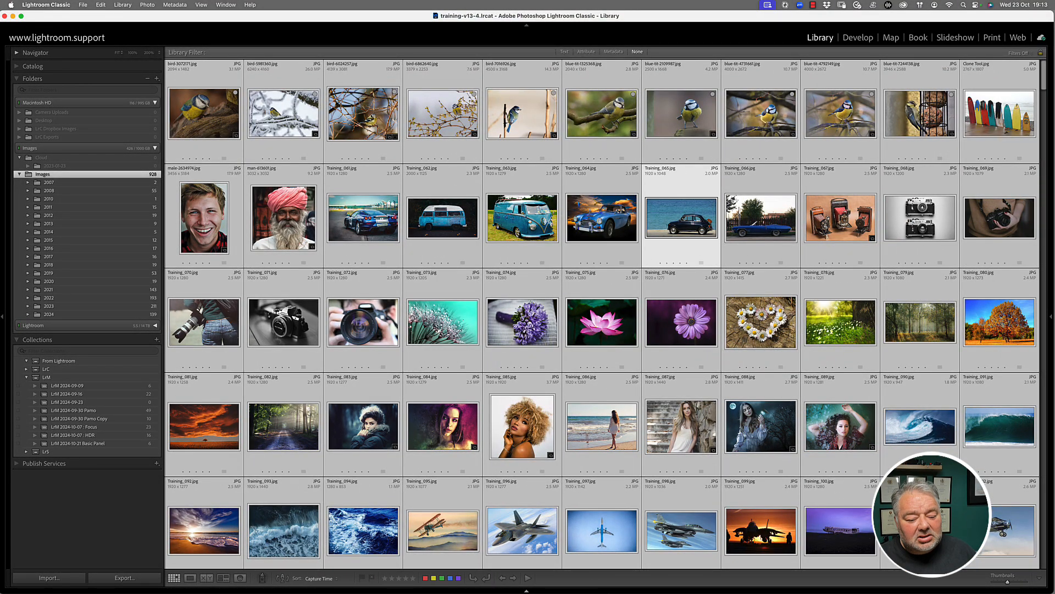
pyautogui.moveTo(587, 586)
pyautogui.click(375, 586)
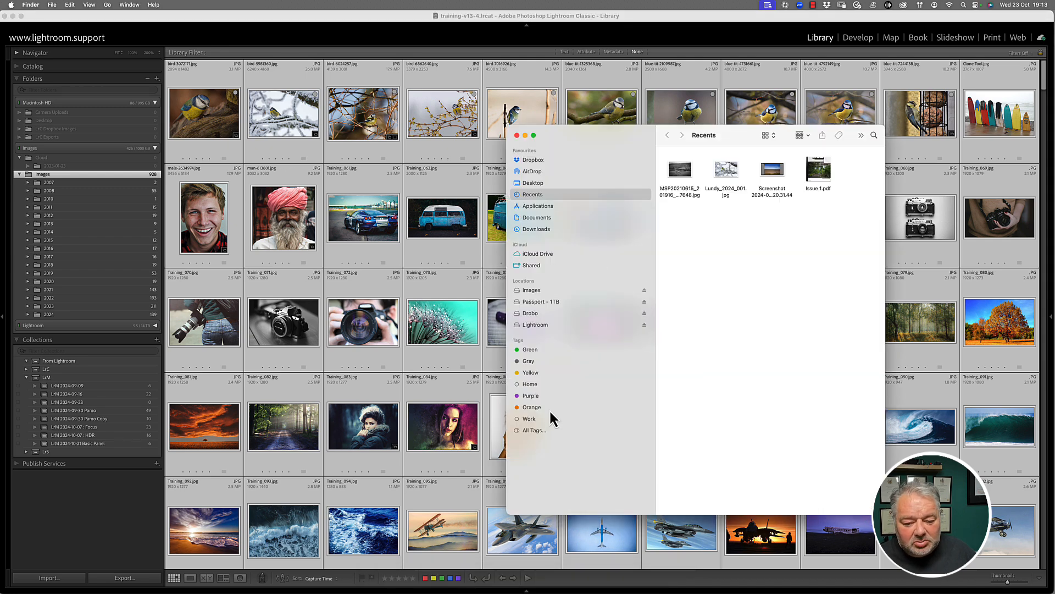
pyautogui.click(153, 20)
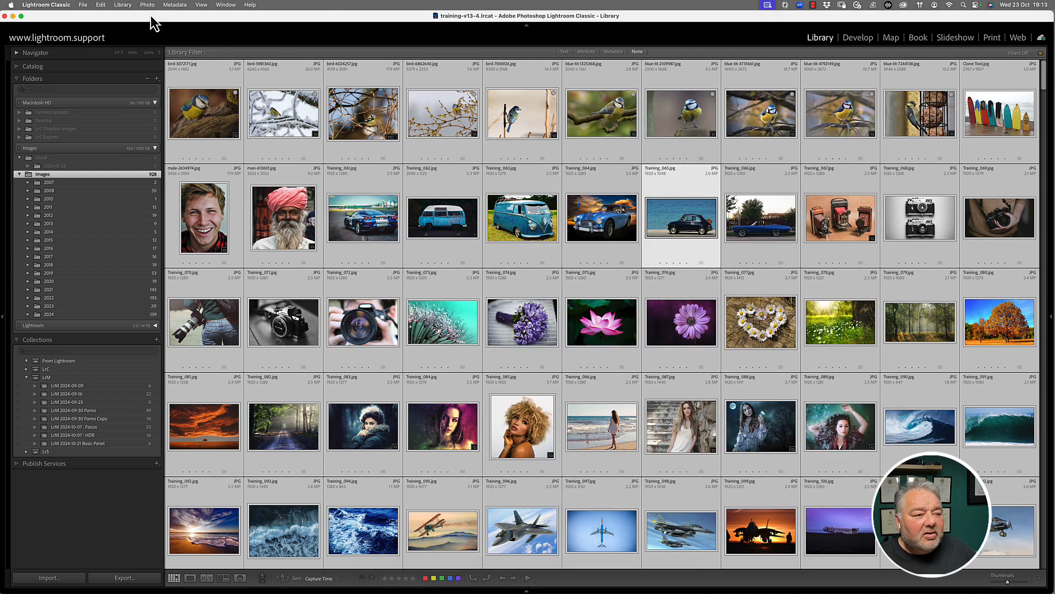
# Reveal the catalog's location in Finder from the general Catalog Settings and inspect the Helper.lrdata and Previews.lrdata files.
pyautogui.click(46, 5)
pyautogui.click(51, 41)
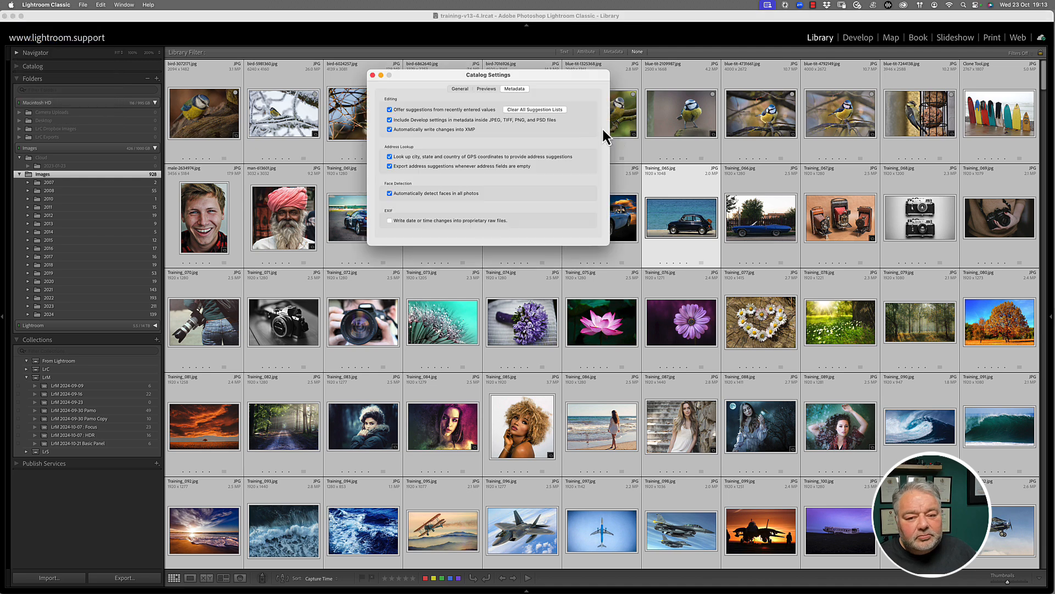
pyautogui.click(456, 90)
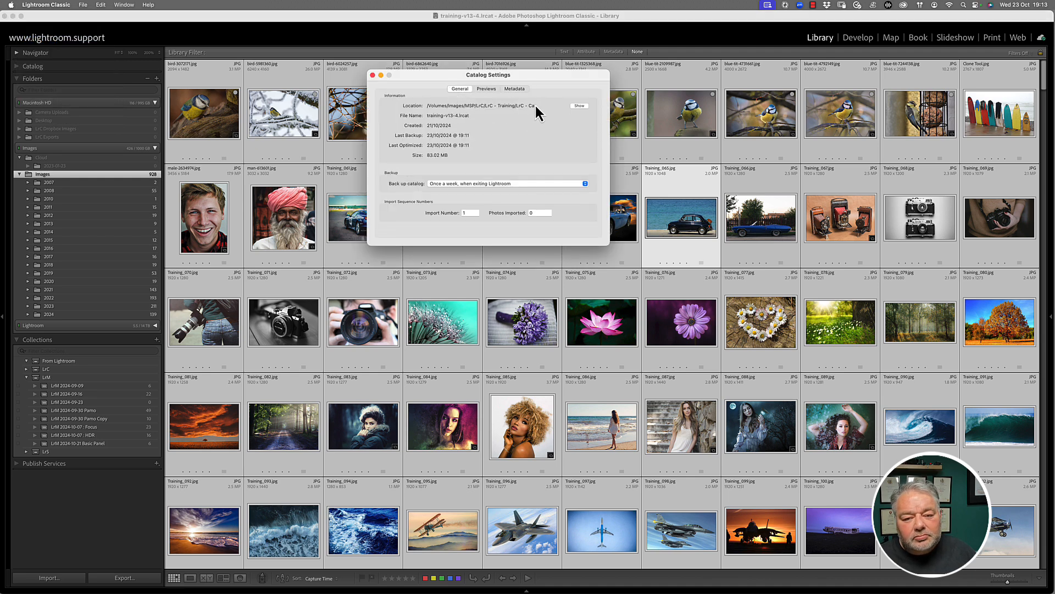
pyautogui.click(575, 107)
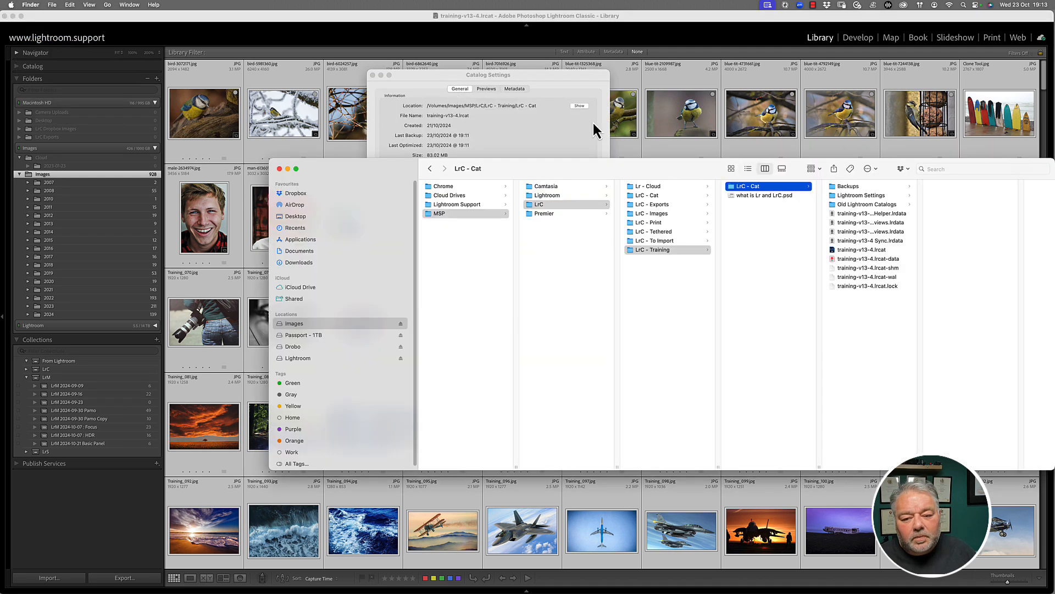
pyautogui.click(883, 215)
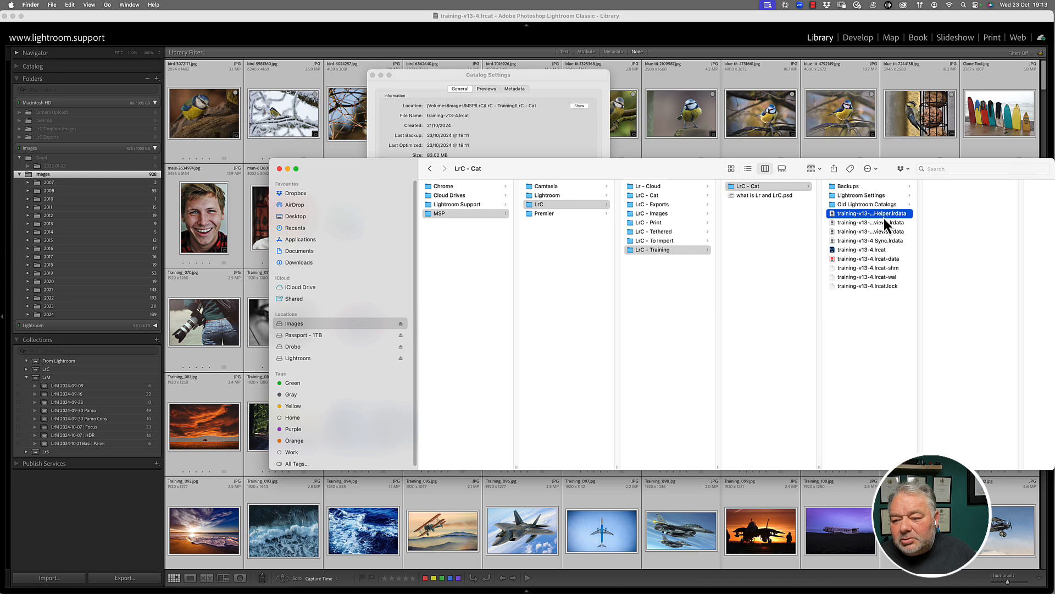
pyautogui.click(892, 222)
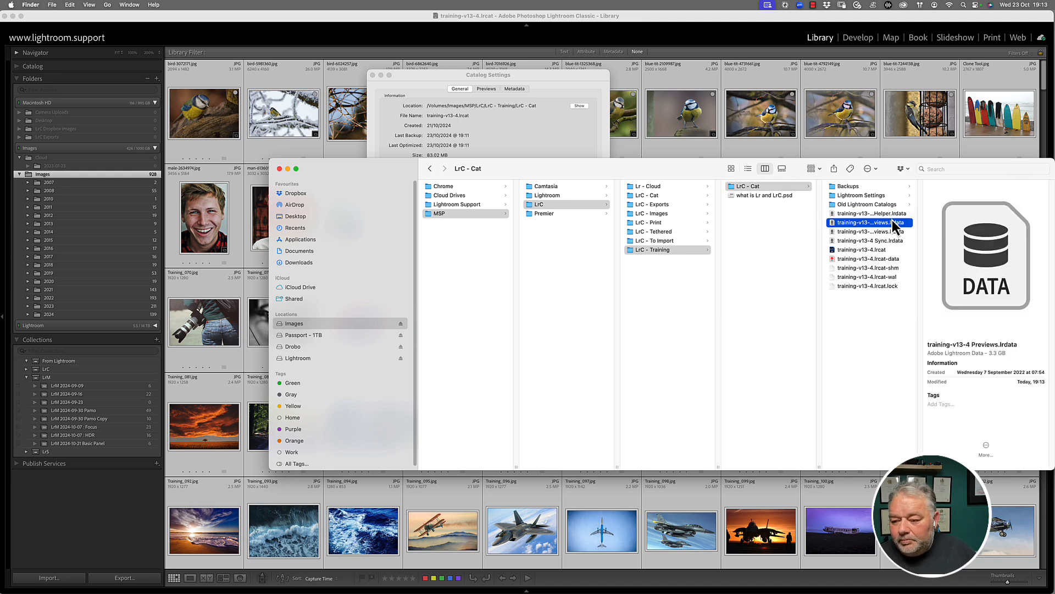
# Move the LrC - Cat Finder window fully into view, and close both Finder windows and Catalog Settings.
pyautogui.moveTo(684, 167); pyautogui.dragTo(345, 156)
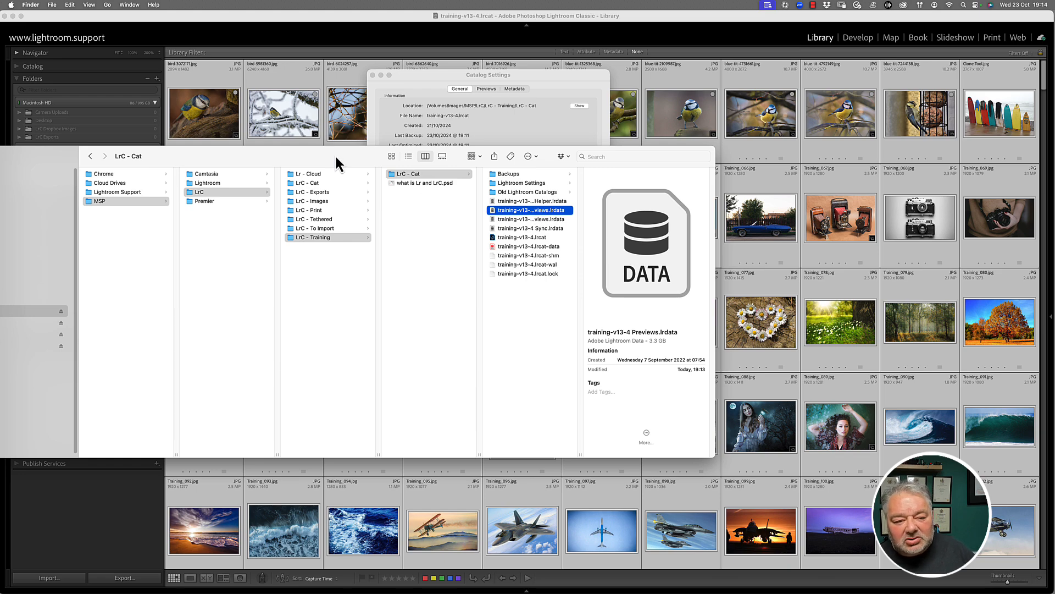
pyautogui.moveTo(337, 160); pyautogui.dragTo(422, 225)
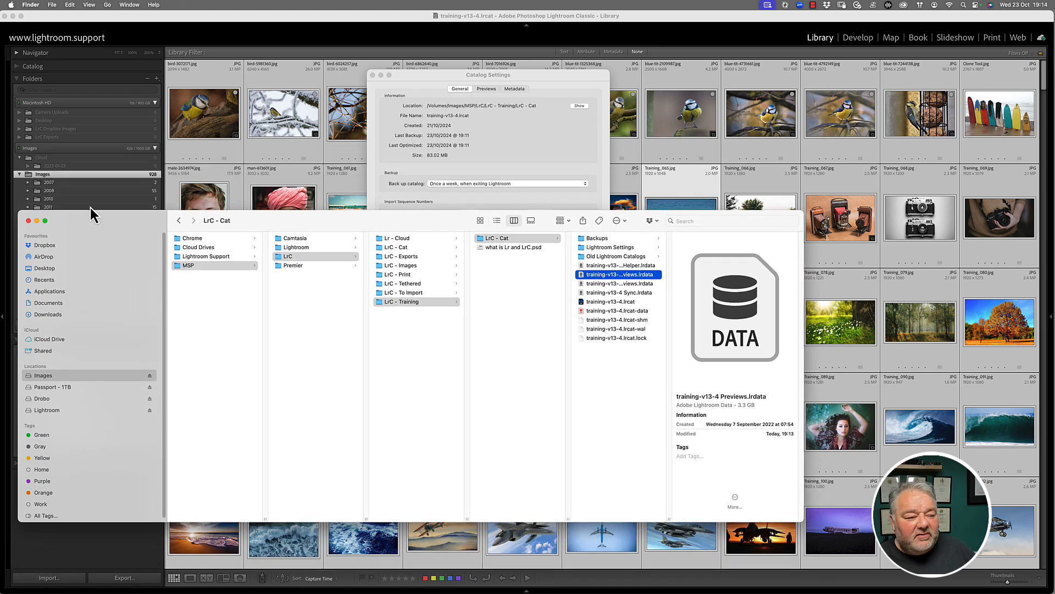
pyautogui.click(29, 220)
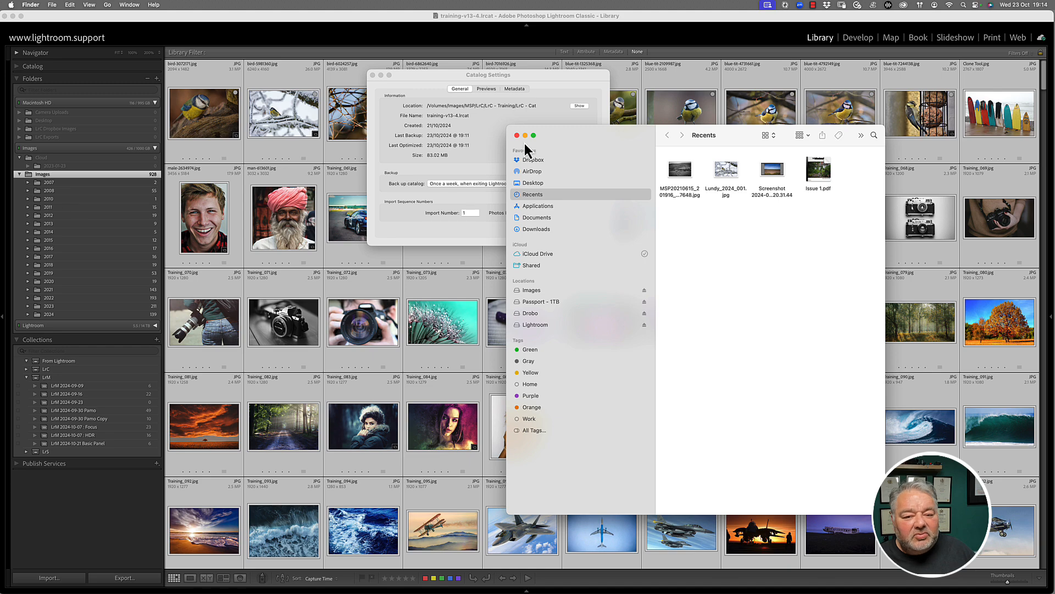
pyautogui.click(517, 135)
pyautogui.click(372, 75)
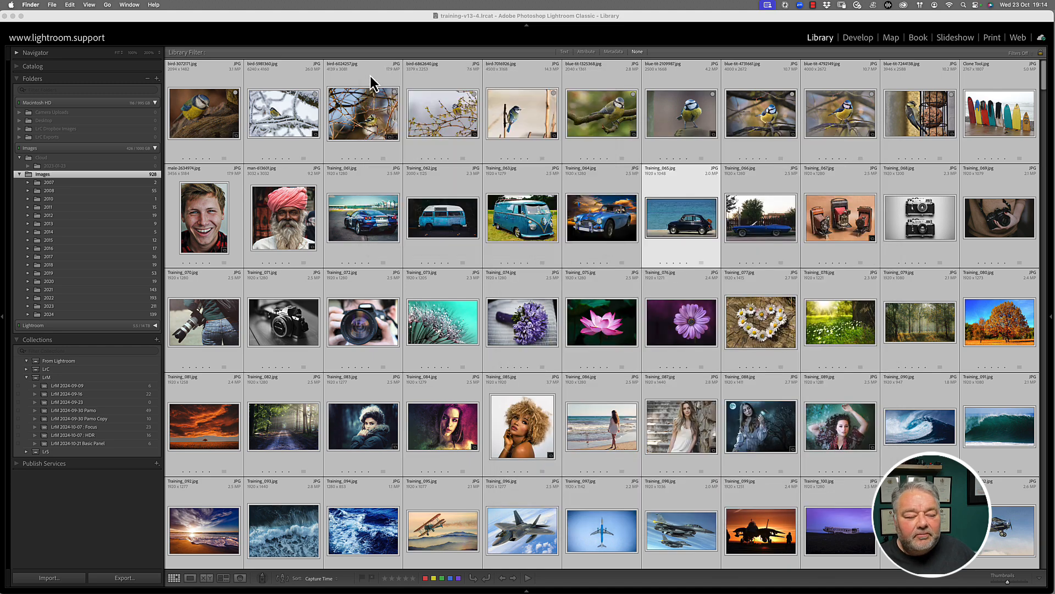
# Examine Lightroom Classic's commands for building and discarding previews without running any, and deselect the photos.
pyautogui.click(100, 16)
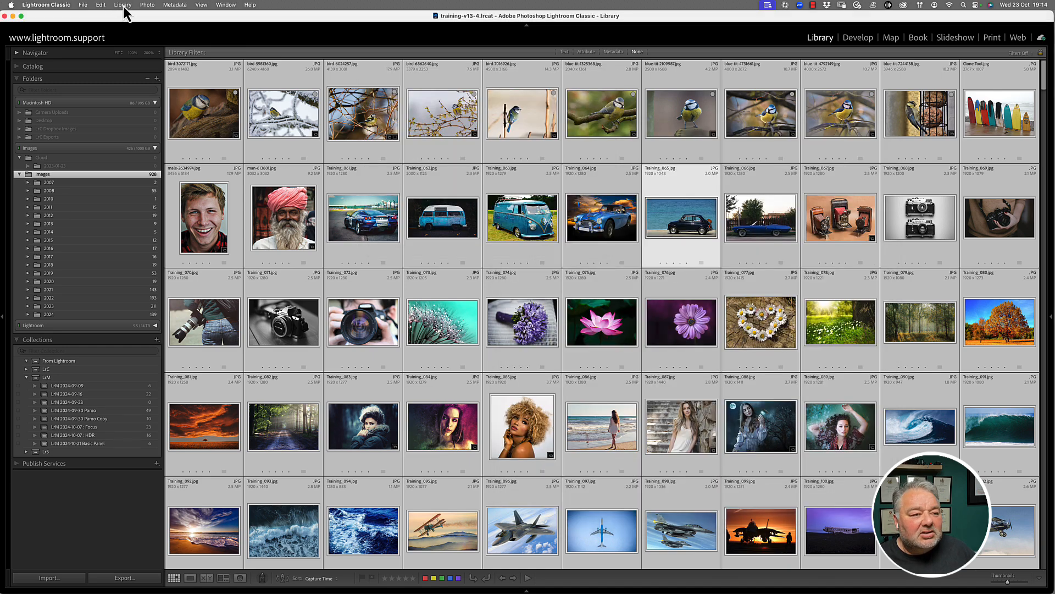
pyautogui.click(123, 5)
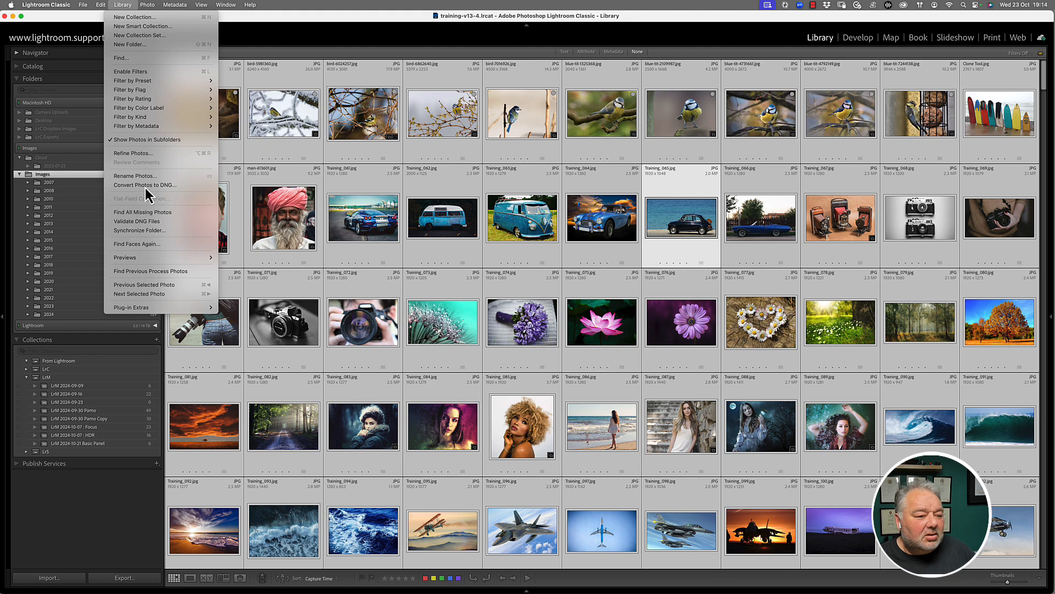
pyautogui.moveTo(147, 256)
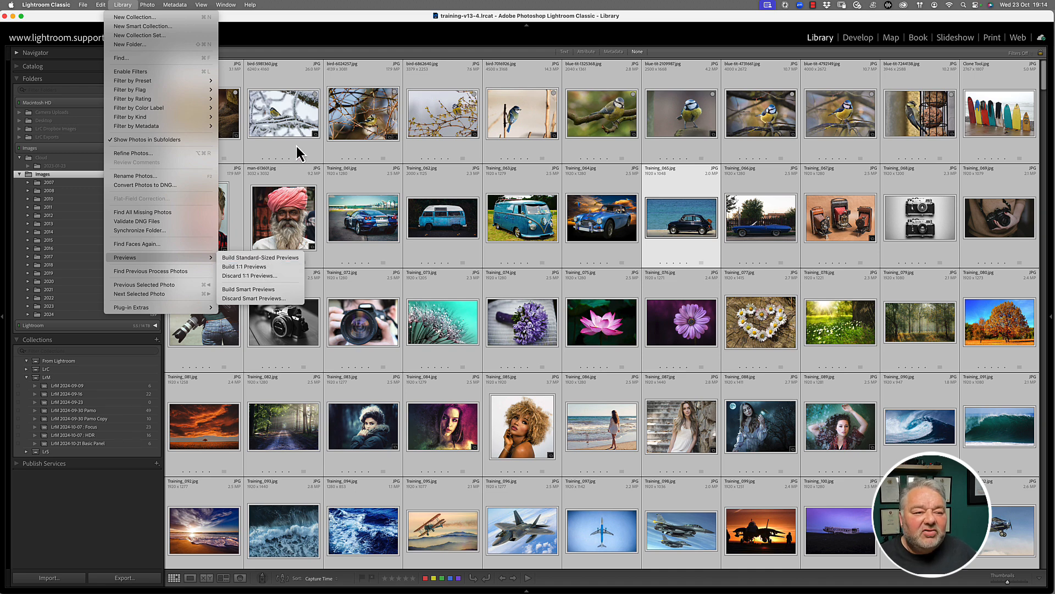
pyautogui.click(279, 130)
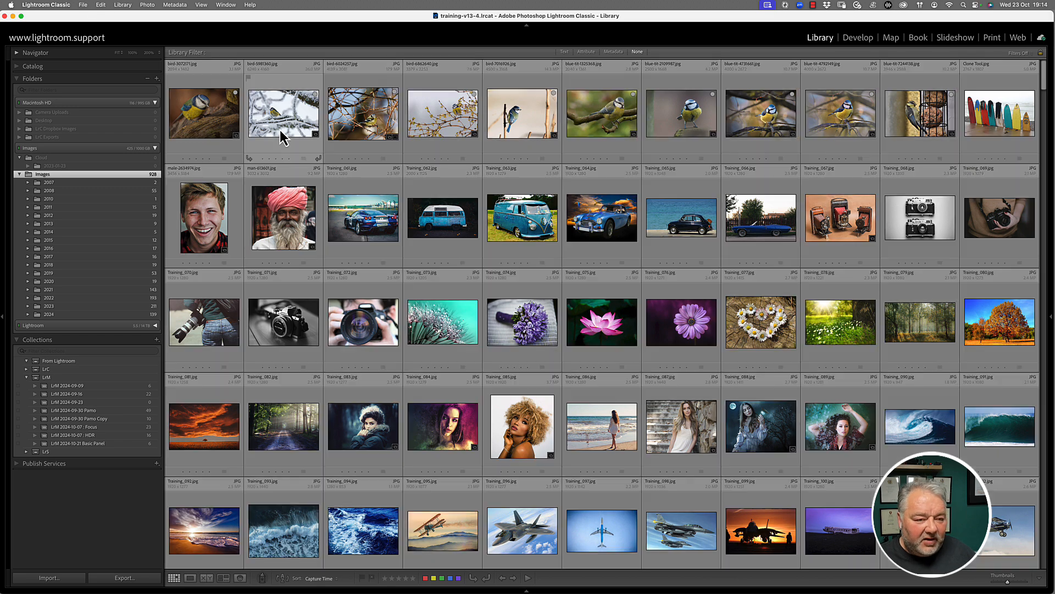